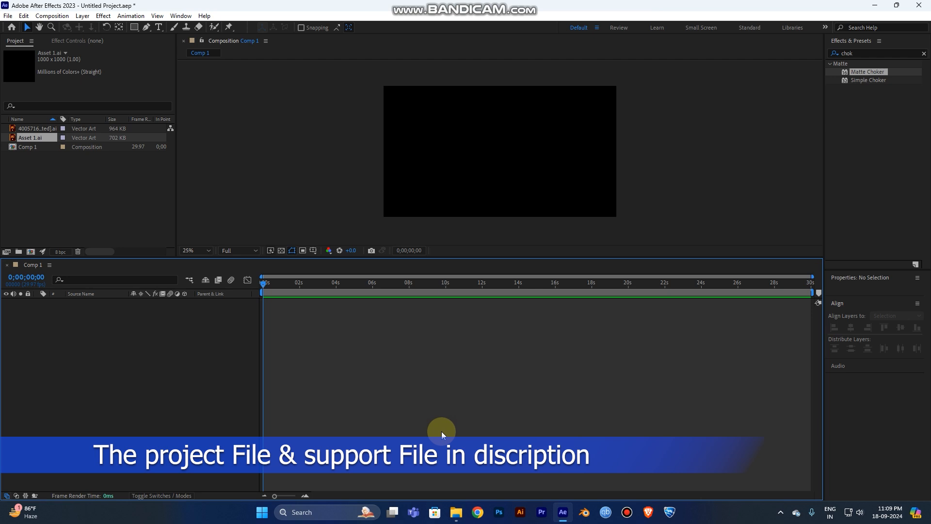
Step: Drag Asset 1.ai out of the Youtude folder in File Explorer and switch to After Effects
click(456, 514)
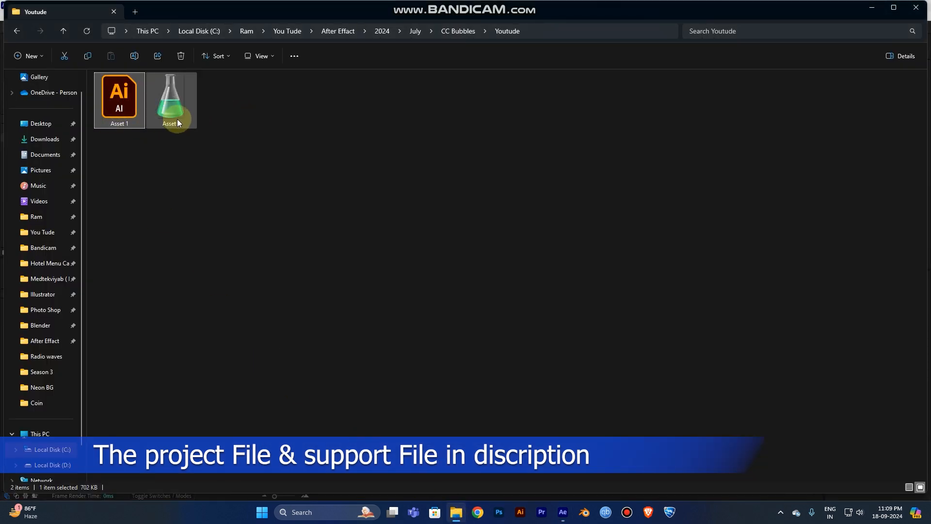
click(118, 108)
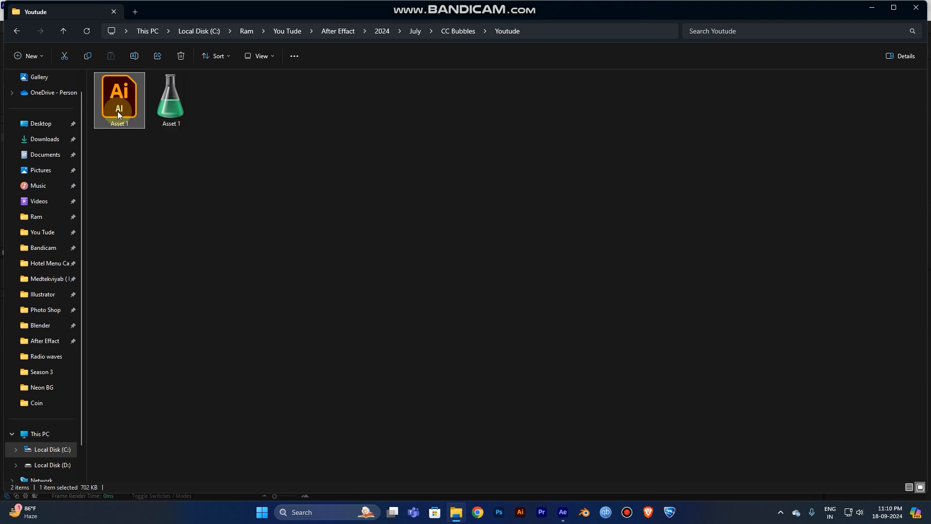
drag(118, 108, 199, 270)
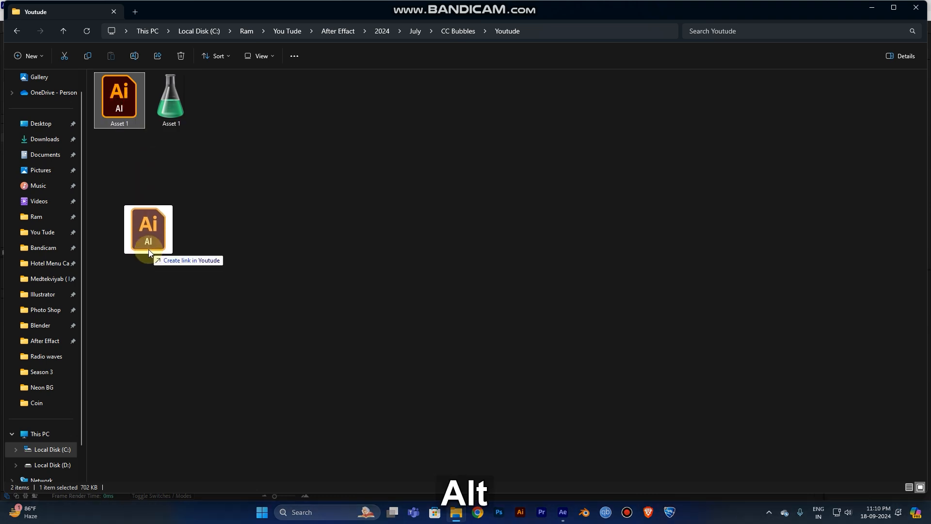
key(alt+Tab)
Step: Drop Asset 1.ai into the composition, confirm the import and scale the flask to 70%
drag(198, 270, 153, 357)
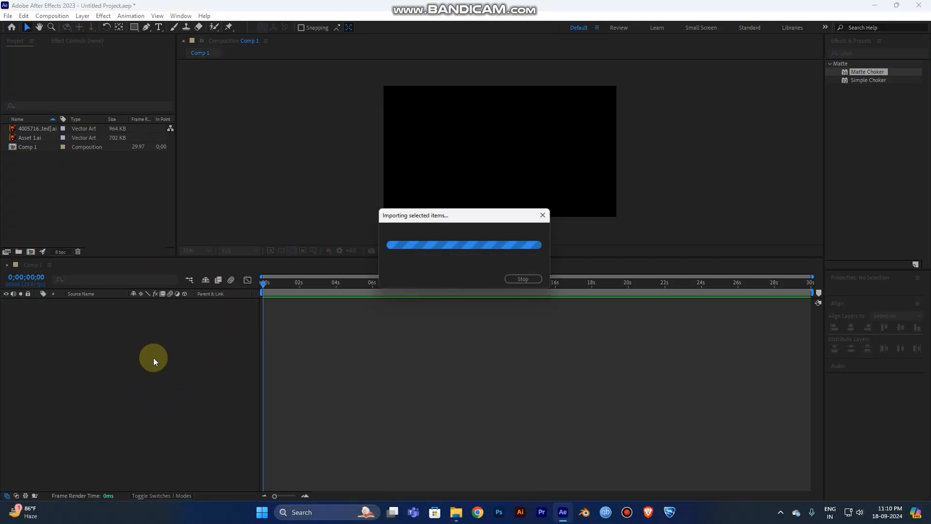
click(484, 293)
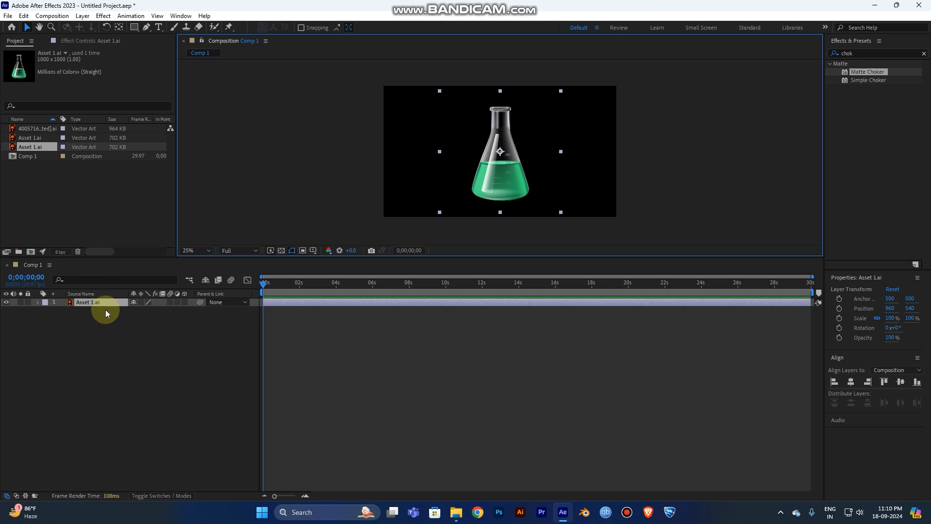
key(s)
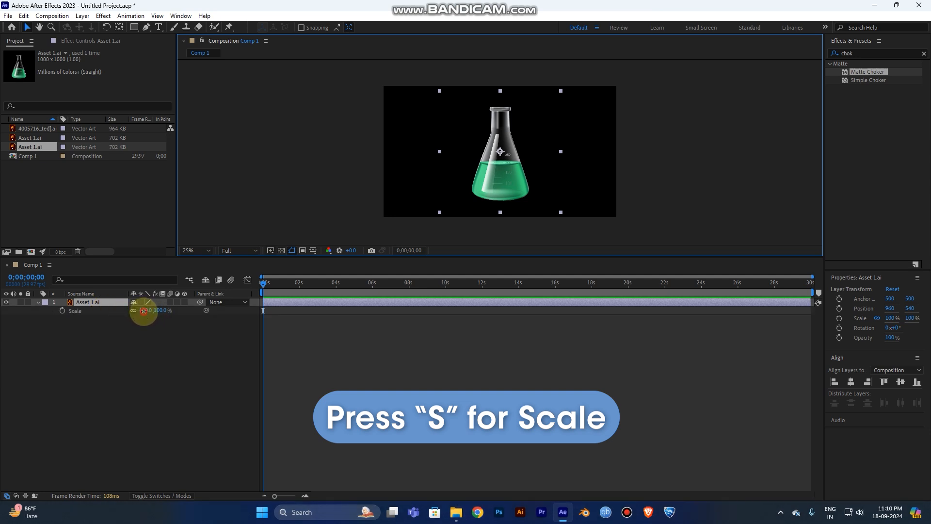
click(144, 310)
text(70)
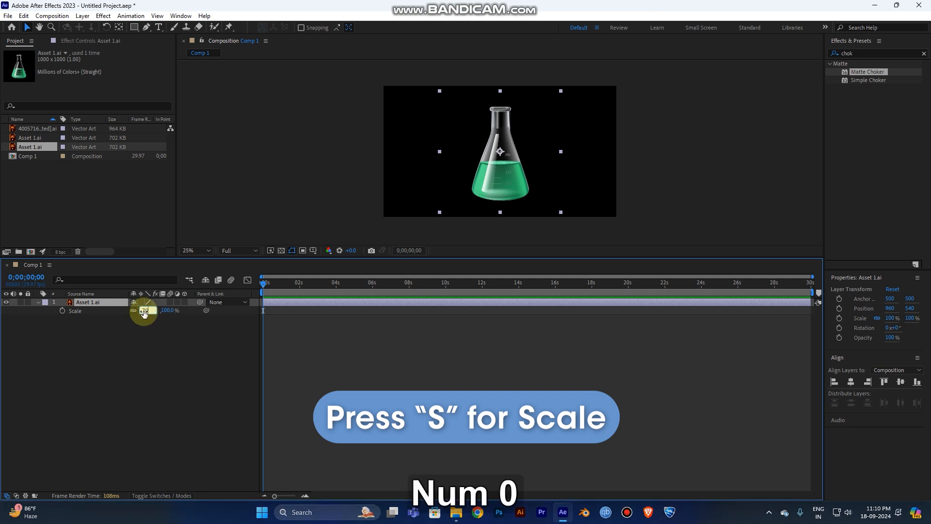
key(Return)
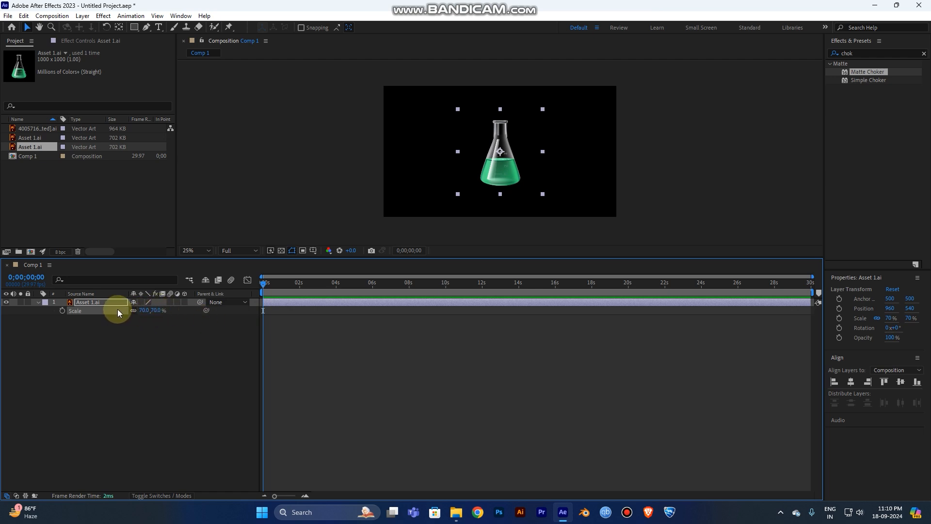
Step: Lower the flask layer in frame to position 960, 710
key(shift+p)
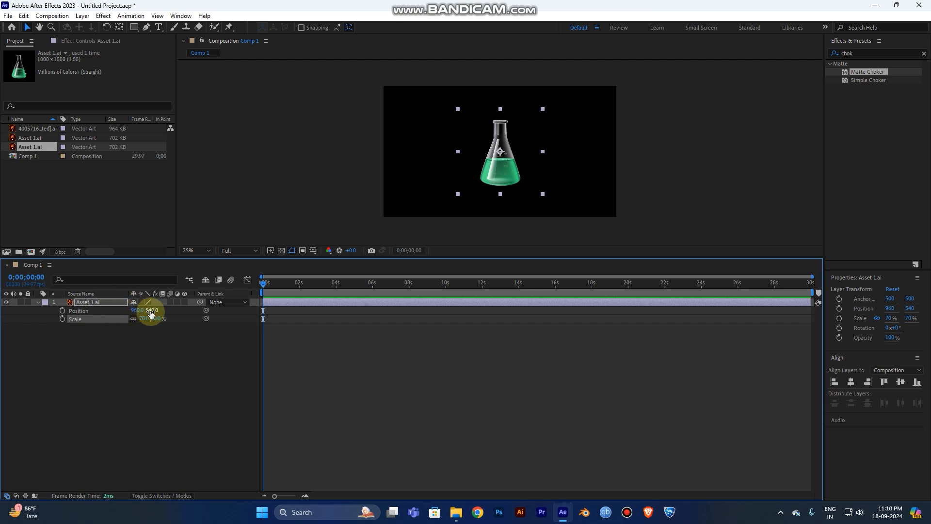
drag(152, 312, 242, 318)
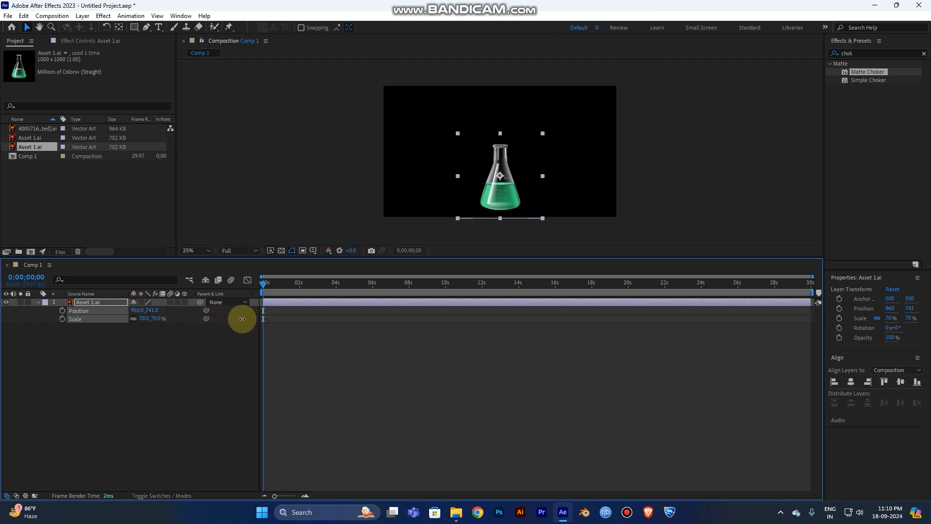
drag(242, 319, 227, 319)
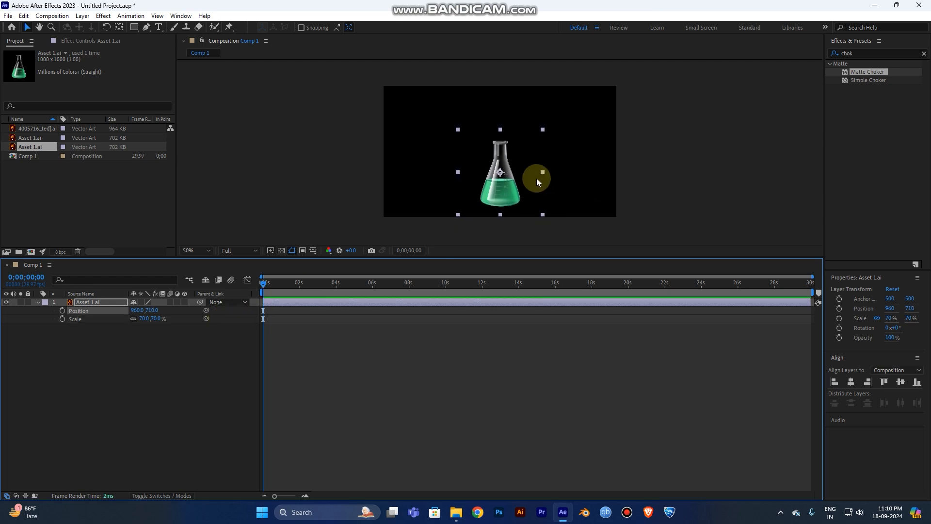
scroll(537, 179, up, 3)
scroll(535, 178, down, 1)
scroll(528, 170, down, 2)
scroll(515, 178, up, 2)
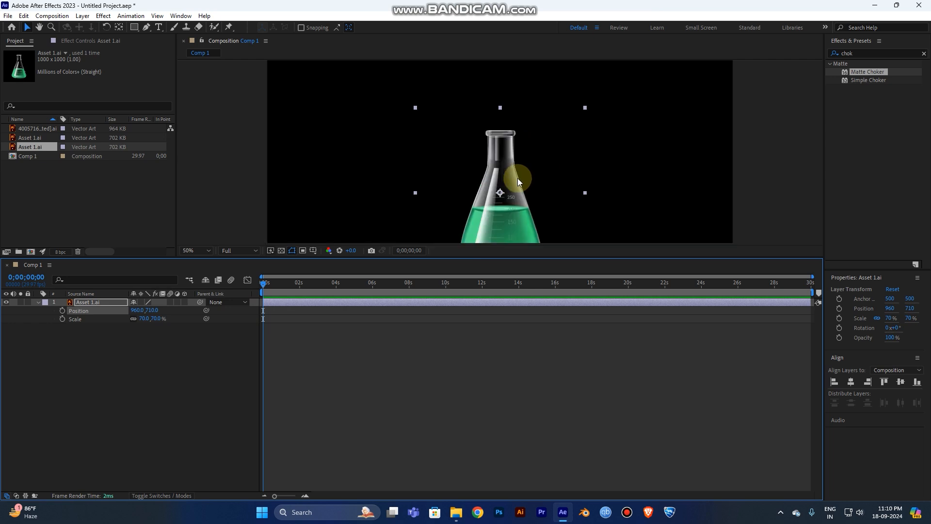
scroll(518, 178, down, 1)
Step: Add a new adjustment layer and toggle off its adjustment switch so it is a plain layer
click(850, 53)
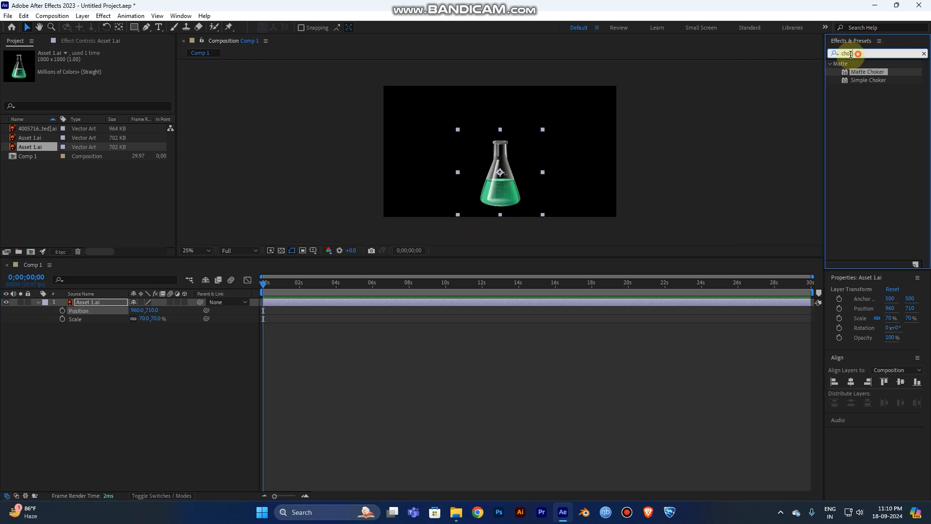
click(924, 54)
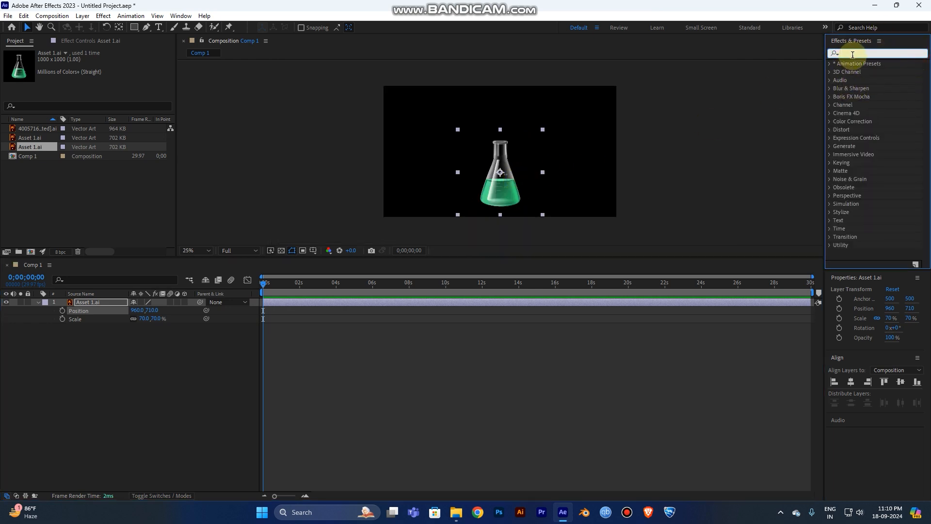
scroll(523, 190, up, 1)
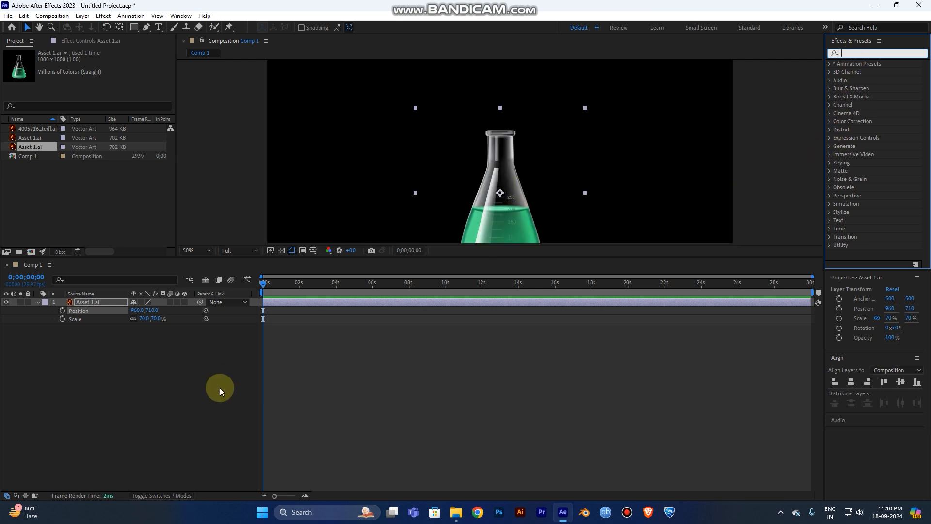
right_click(155, 364)
mouse_move(212, 371)
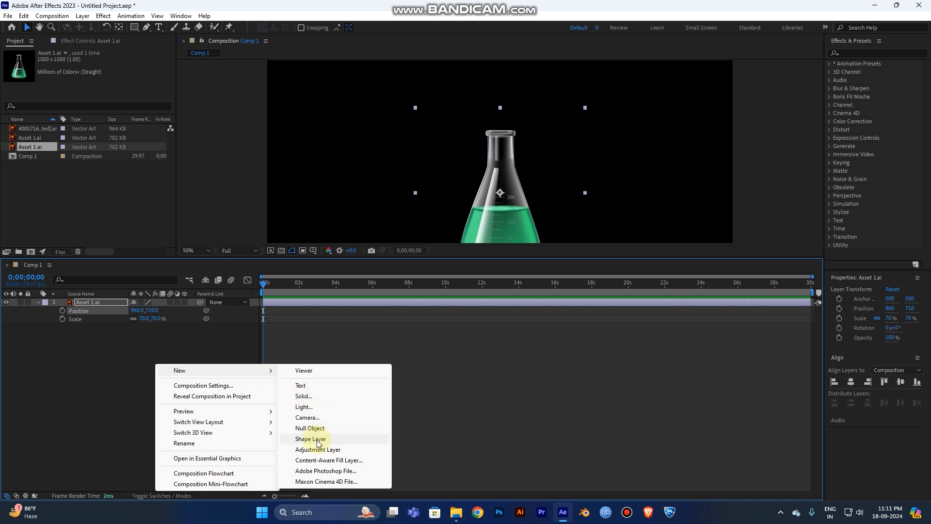
click(317, 449)
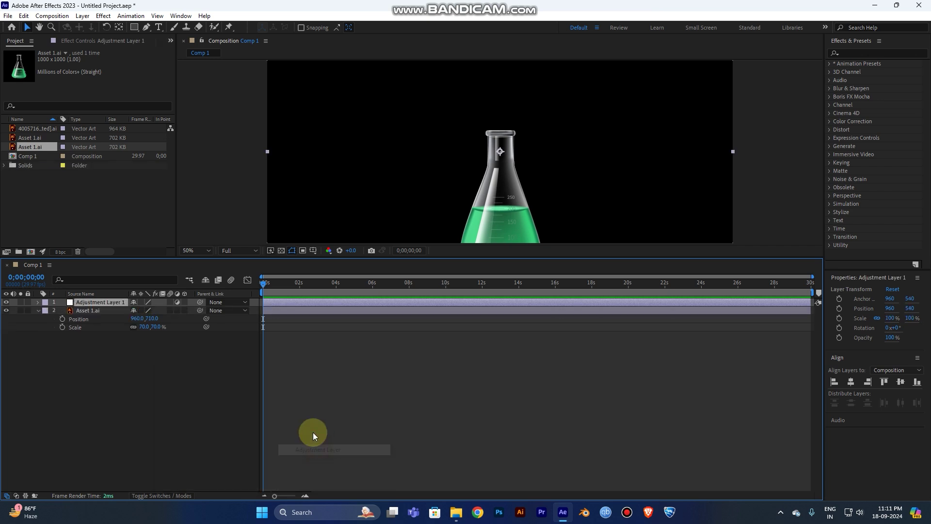
click(177, 302)
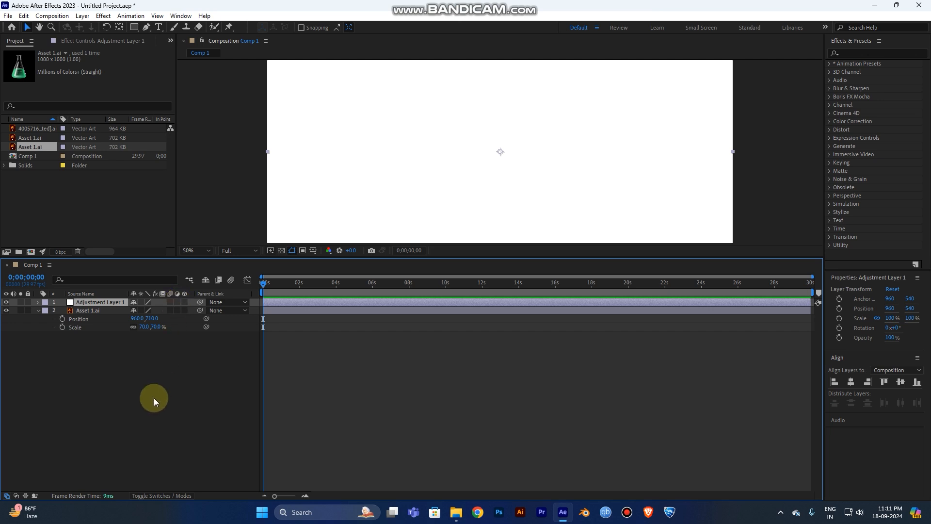
Step: Apply the CC Bubbles effect to the new layer so bubbles fill the frame
click(844, 52)
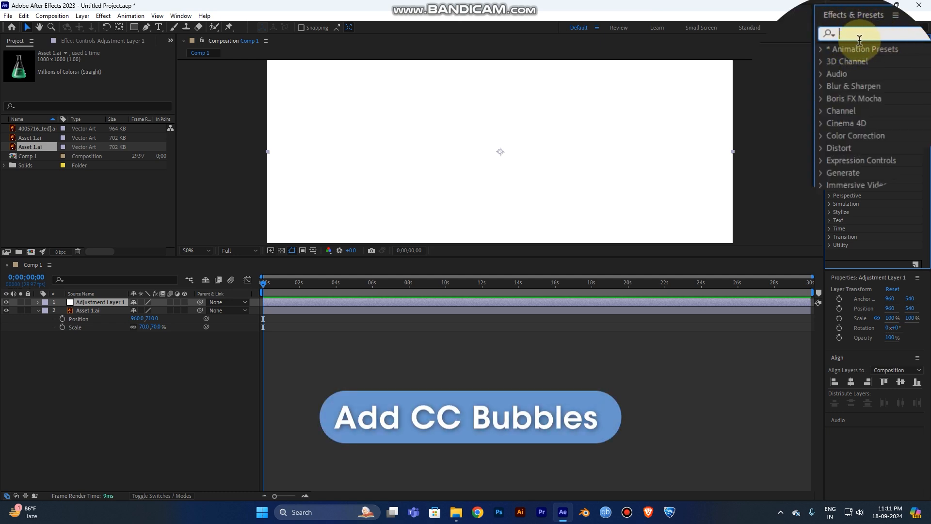
text(cc )
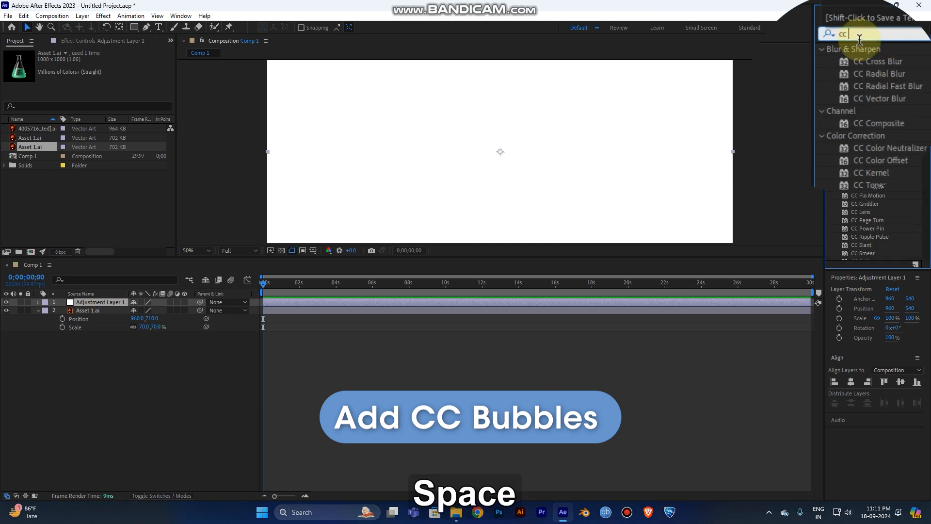
text(bubb)
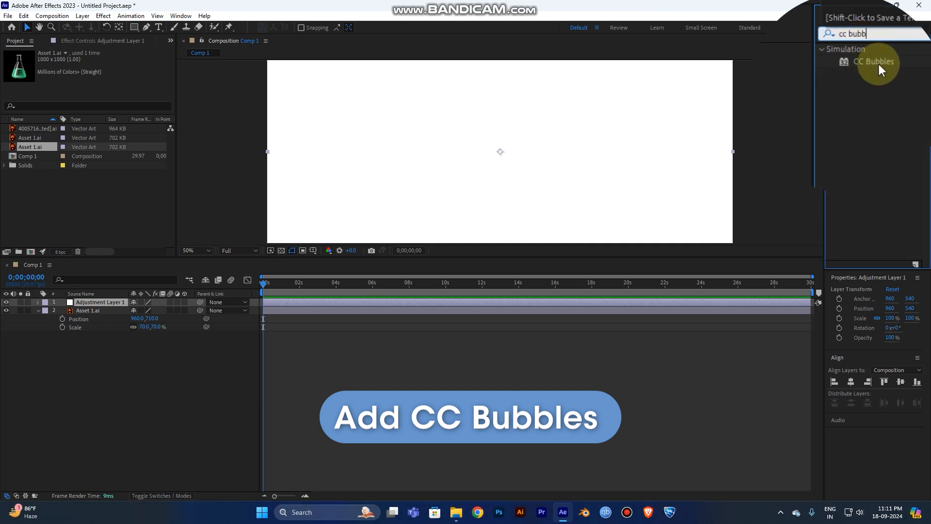
drag(868, 72, 571, 301)
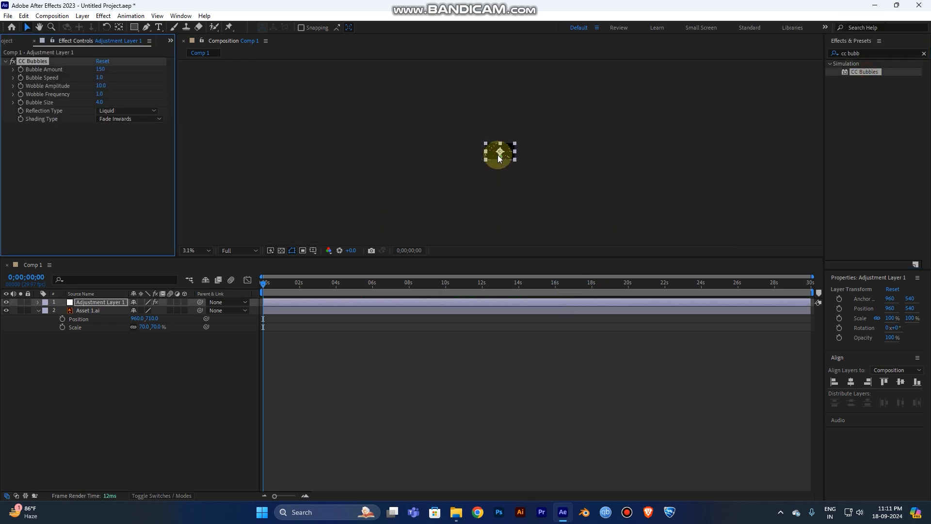
scroll(499, 155, up, 3)
scroll(500, 155, up, 2)
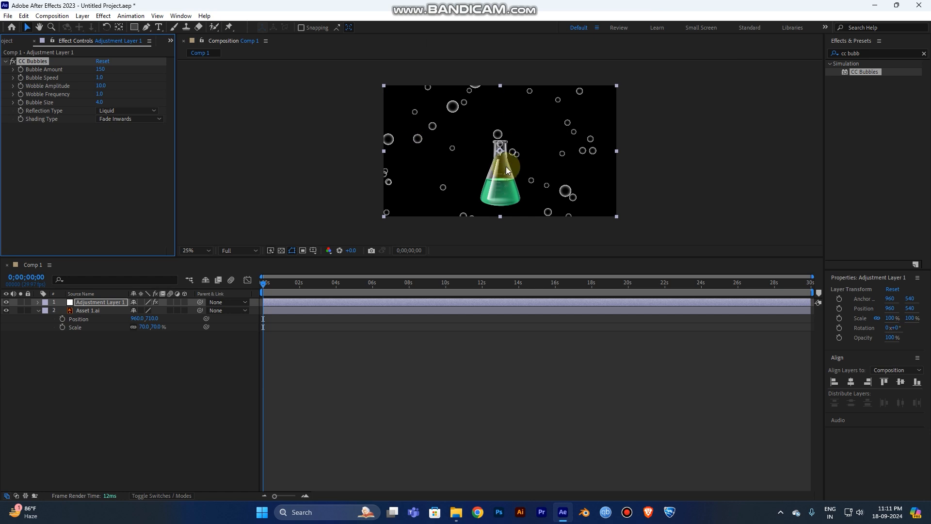
scroll(502, 171, up, 1)
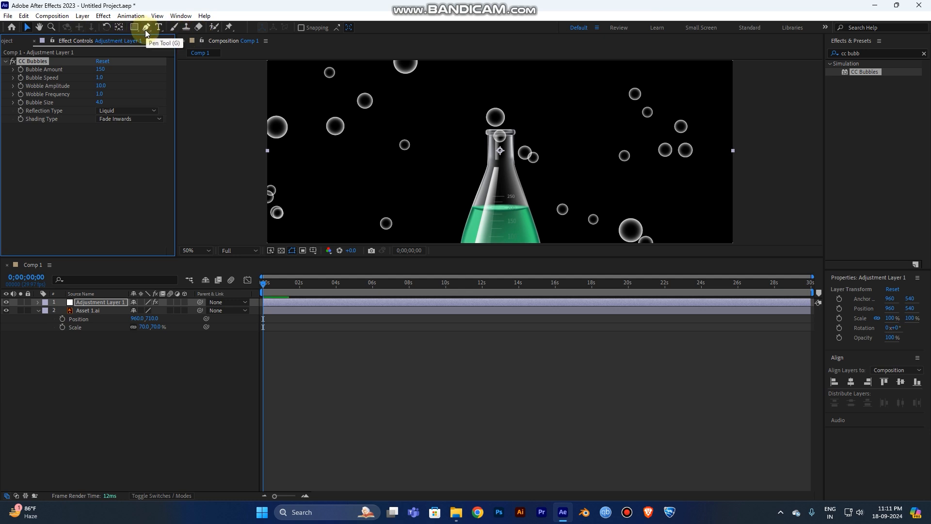
Step: With the Pen tool, start a mask above the flask and trace down its neck and left side
key(g)
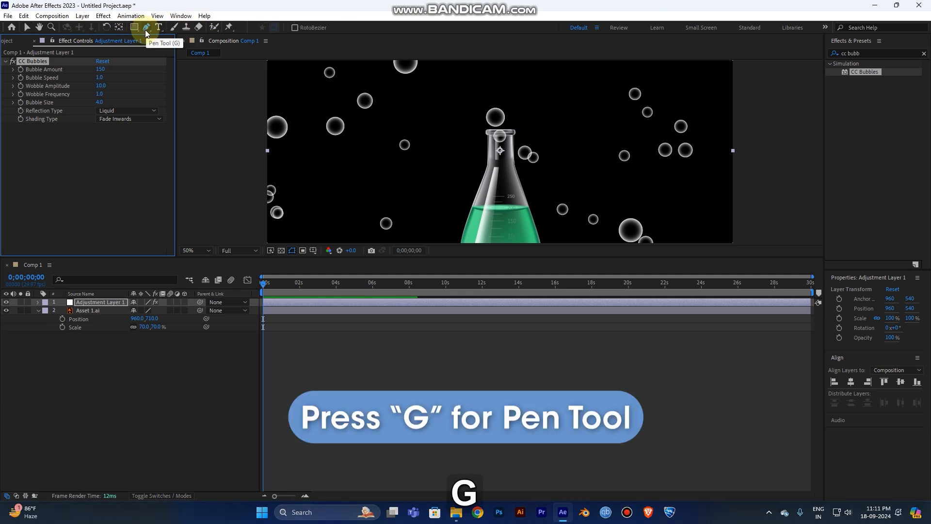
scroll(499, 153, up, 1)
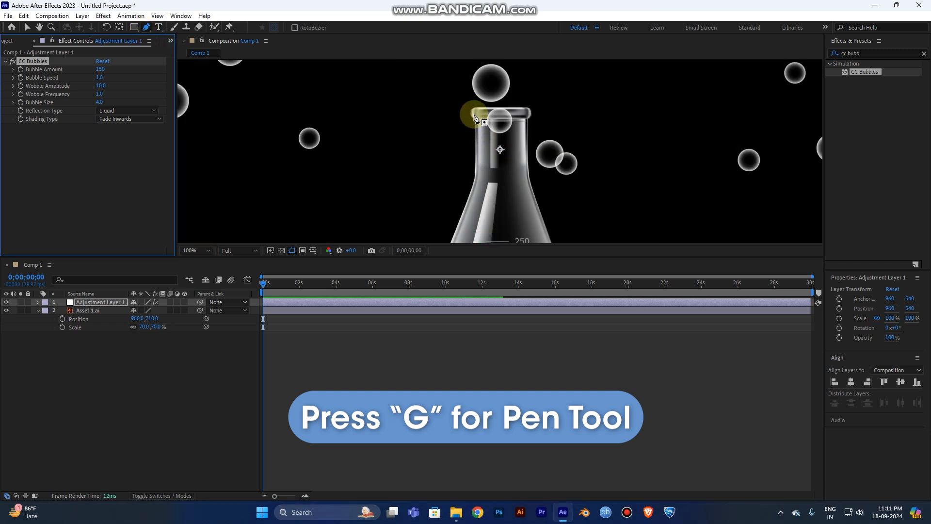
key(space)
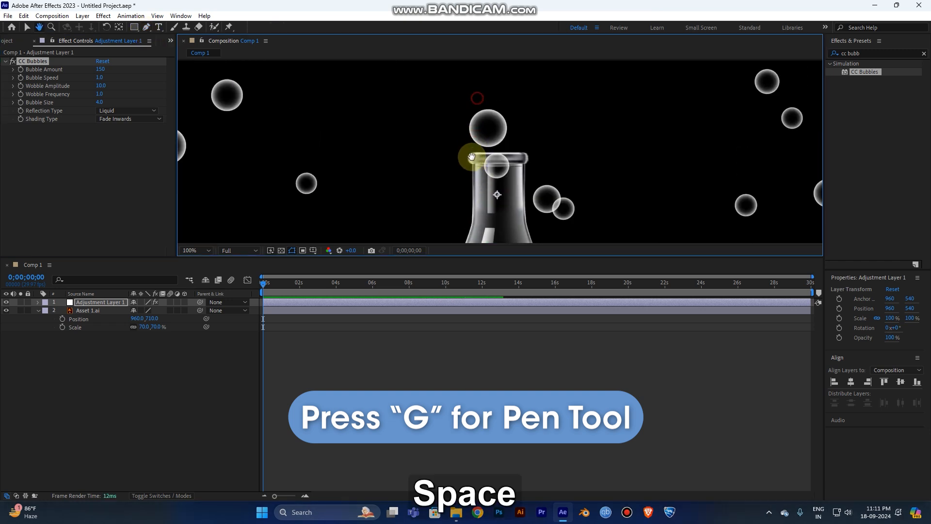
drag(480, 98, 477, 120)
click(440, 81)
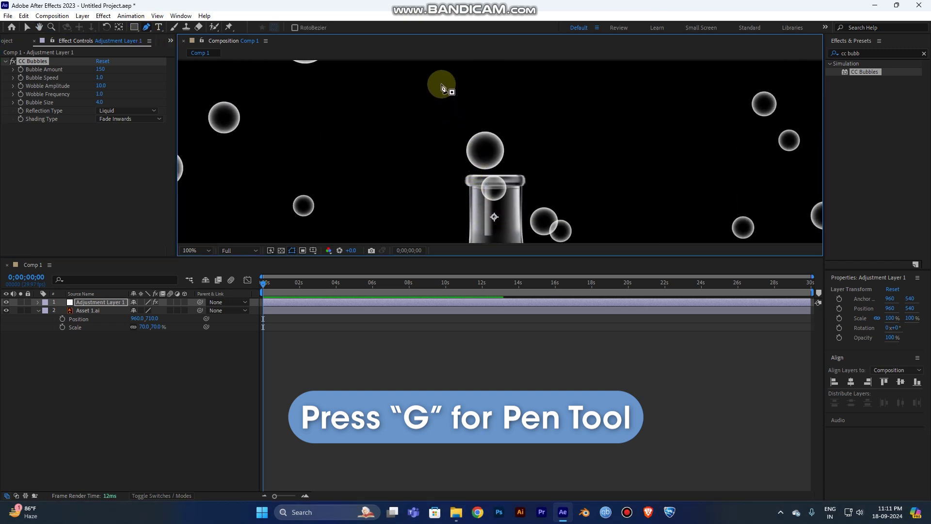
click(475, 180)
key(space)
drag(474, 219, 470, 109)
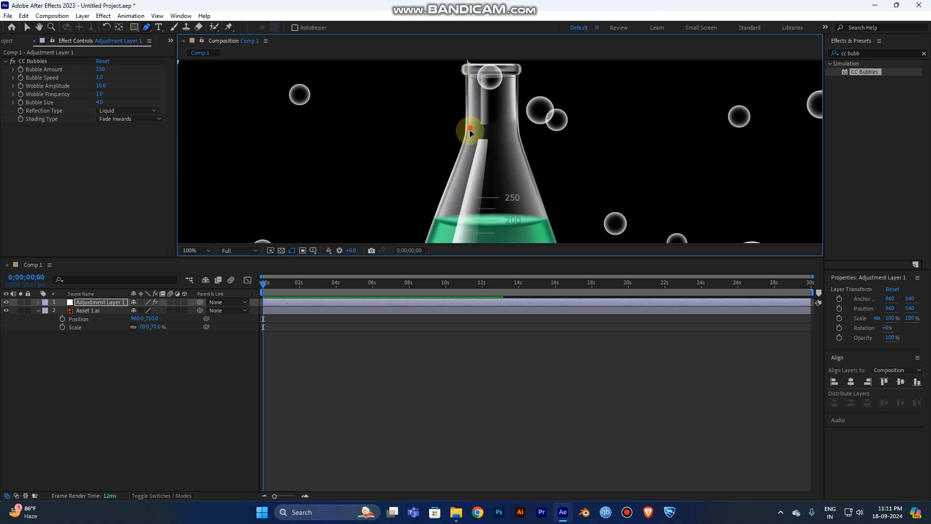
key(space)
drag(467, 218, 466, 116)
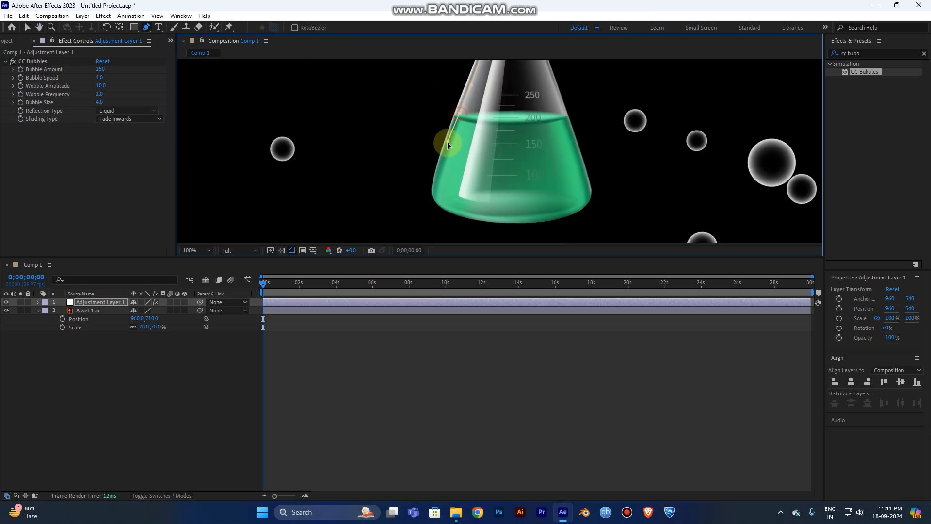
click(447, 144)
drag(457, 214, 491, 224)
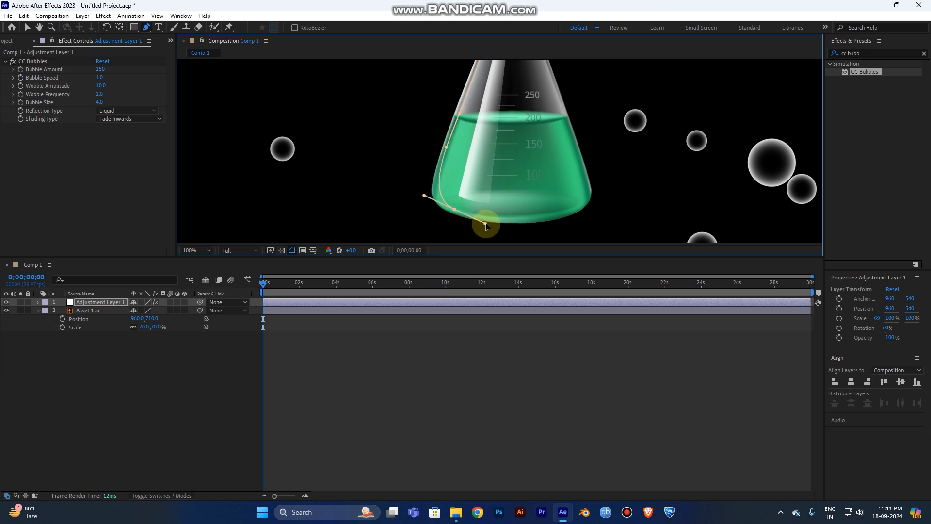
Step: Continue the mask along the flask's rounded bottom and right side and close it at the first point
key(space)
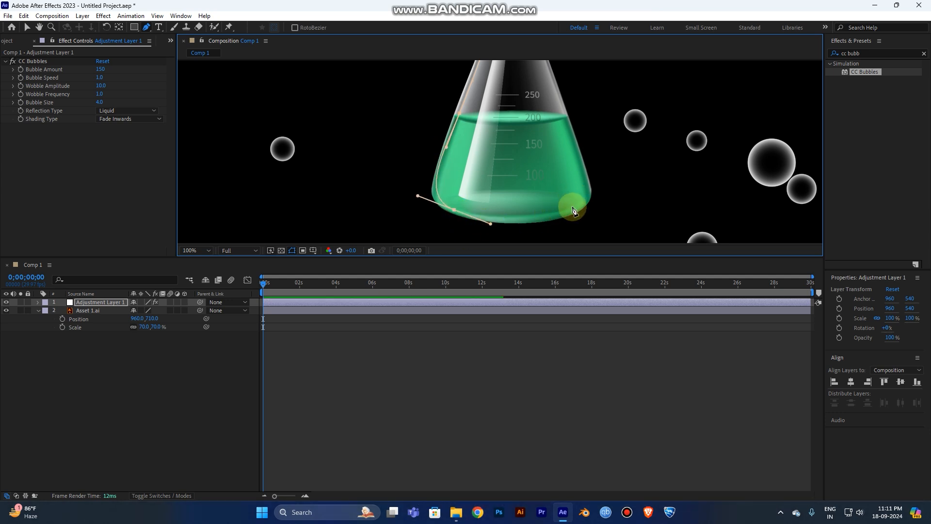
click(546, 216)
drag(567, 211, 588, 207)
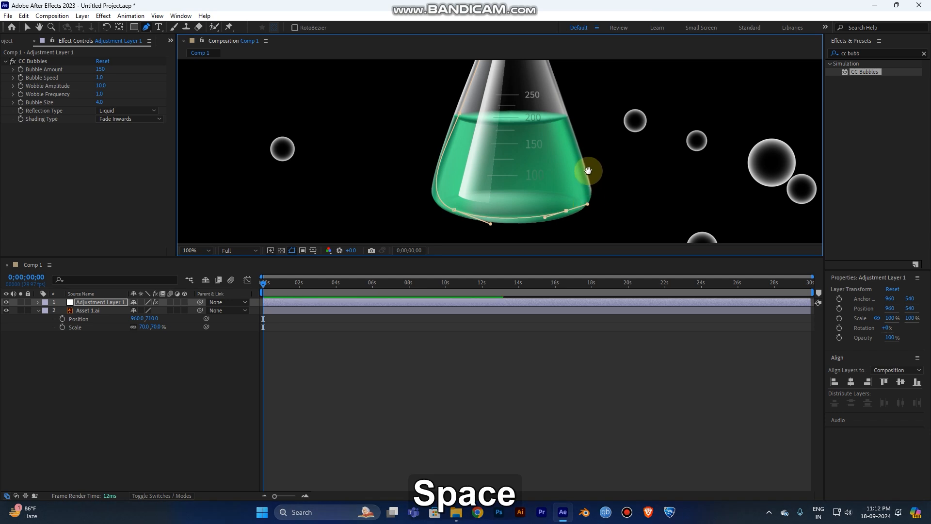
drag(577, 158, 578, 169)
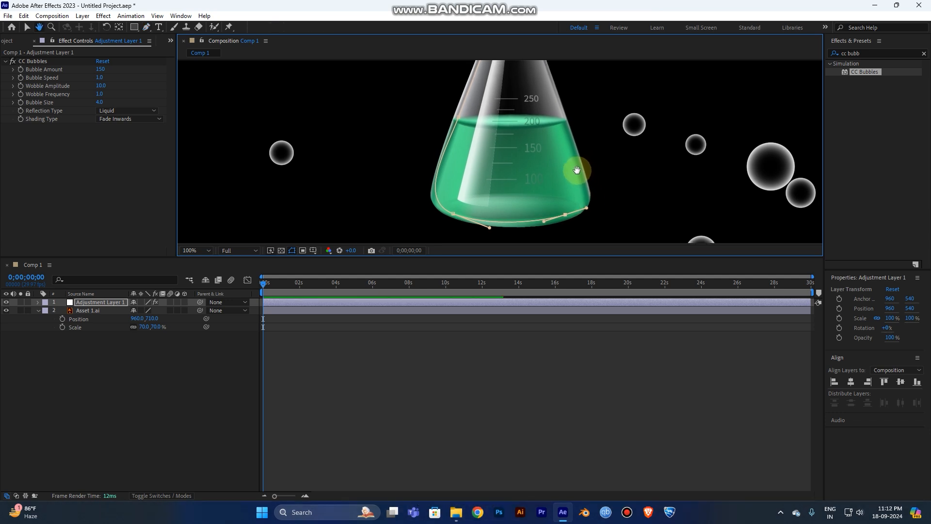
click(148, 27)
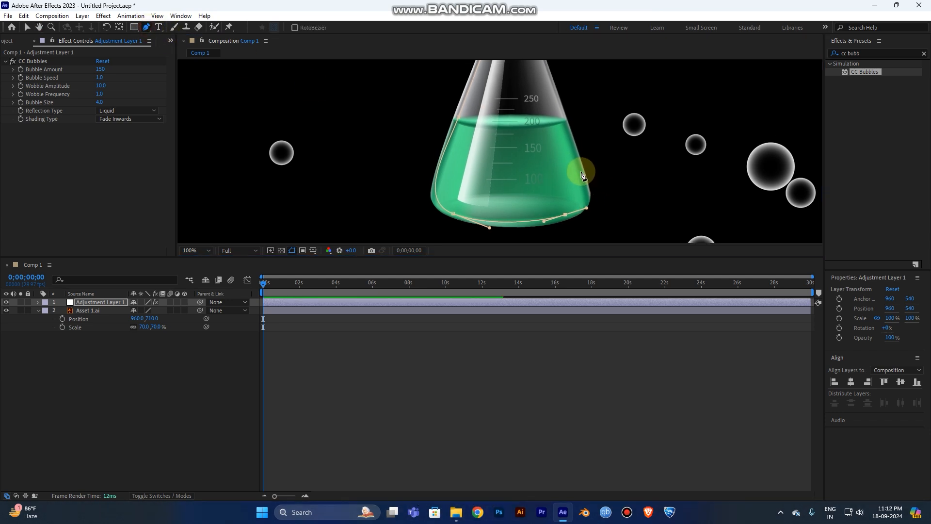
key(space)
mouse_move(575, 94)
mouse_down()
mouse_move(551, 213)
mouse_move(543, 155)
mouse_up()
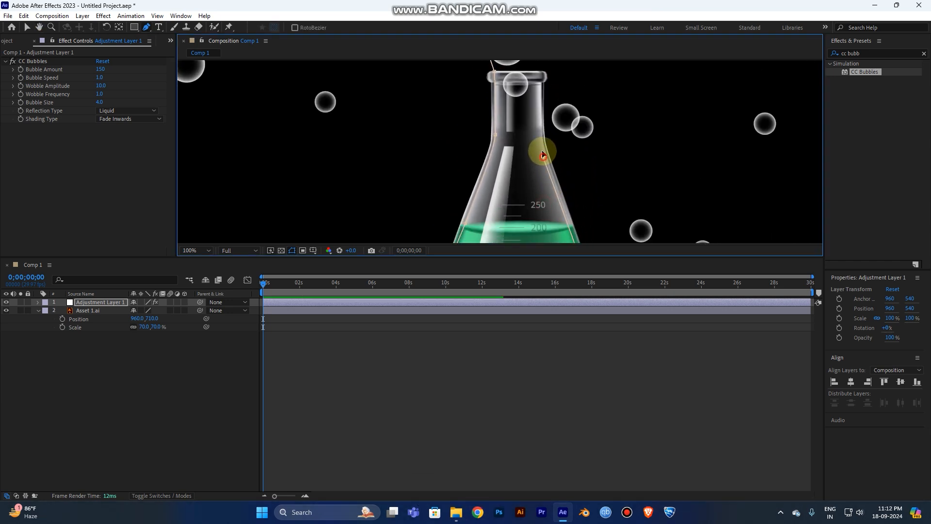
key(space)
mouse_move(543, 156)
mouse_down()
mouse_move(535, 134)
mouse_move(541, 140)
mouse_up()
key(space)
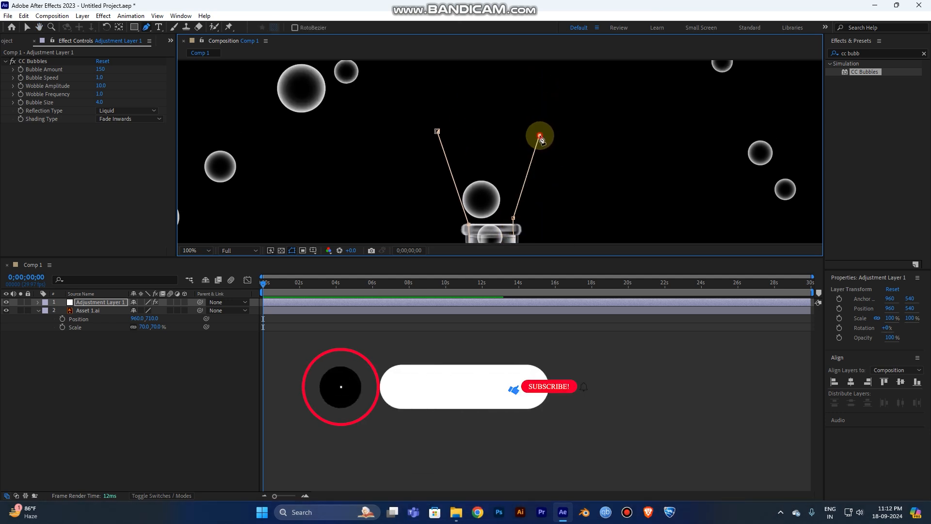
click(437, 132)
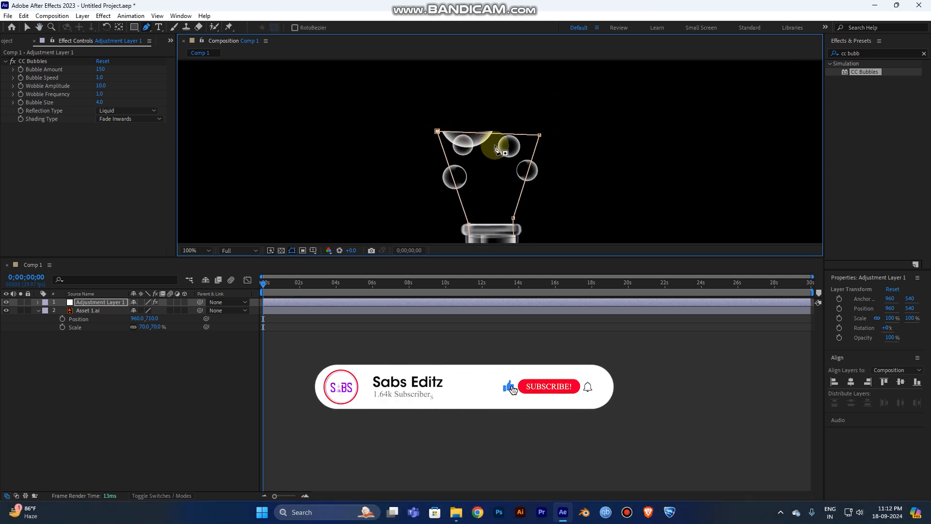
scroll(496, 149, down, 2)
scroll(496, 149, up, 1)
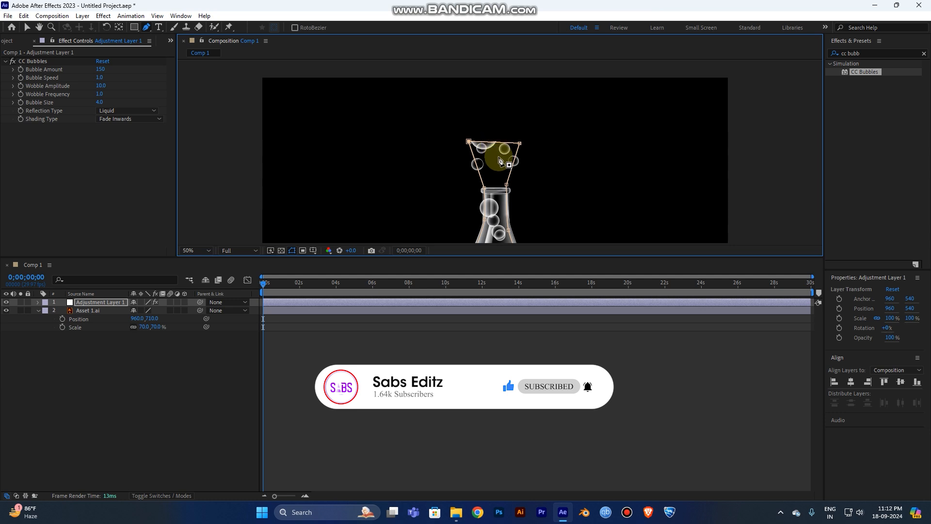
drag(496, 150, 508, 131)
scroll(508, 154, down, 1)
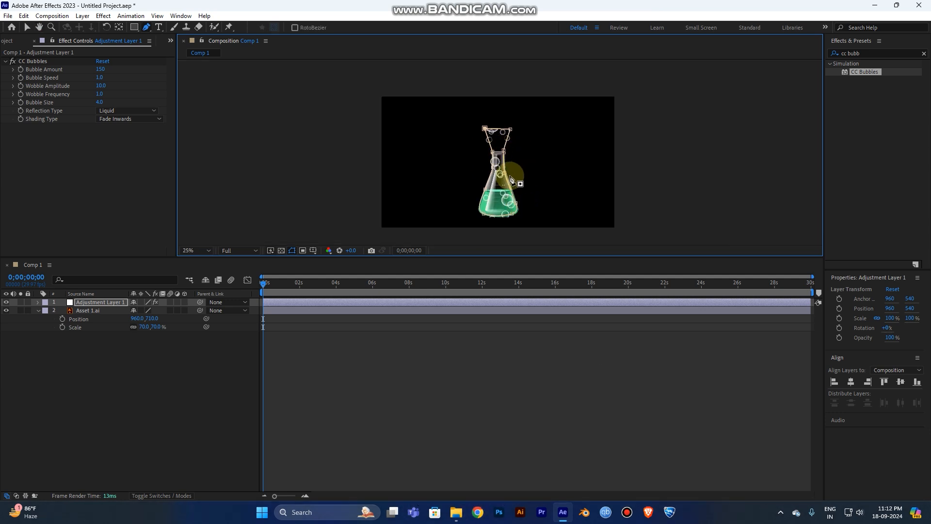
scroll(517, 187, up, 1)
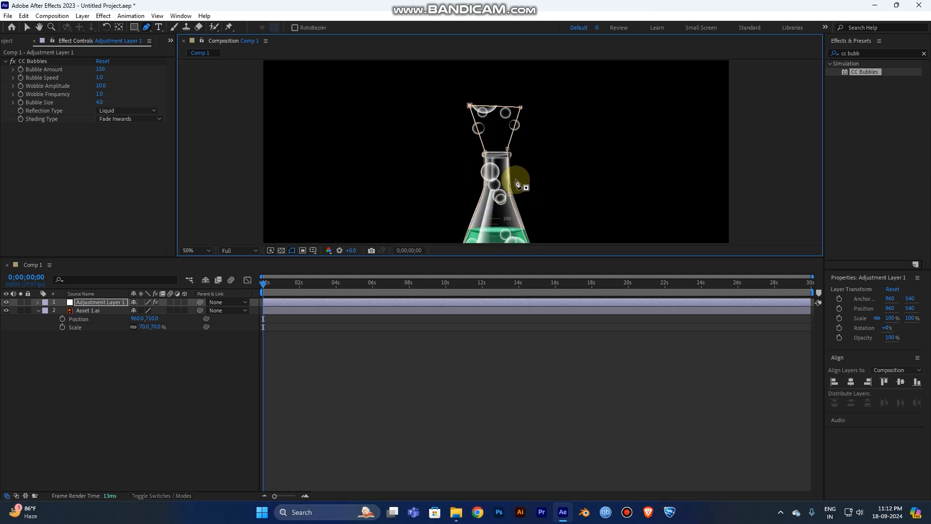
scroll(519, 185, up, 1)
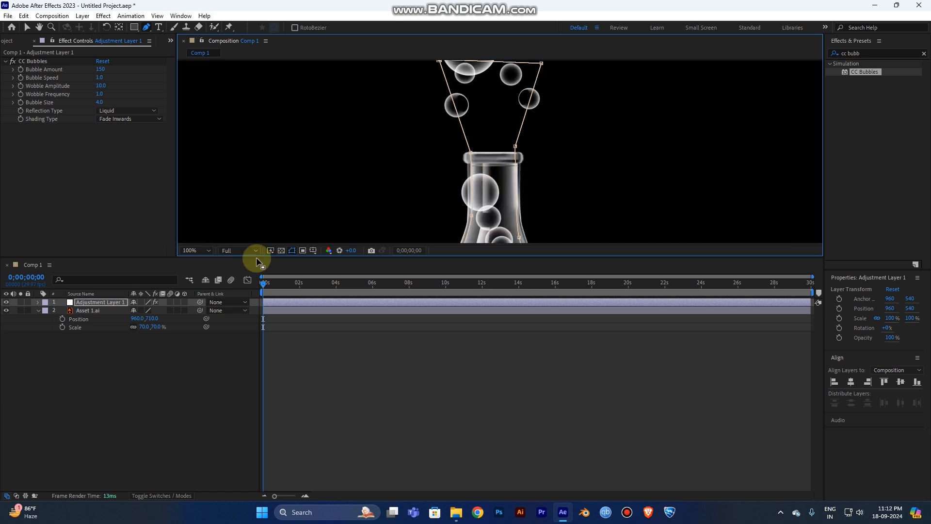
scroll(473, 175, down, 1)
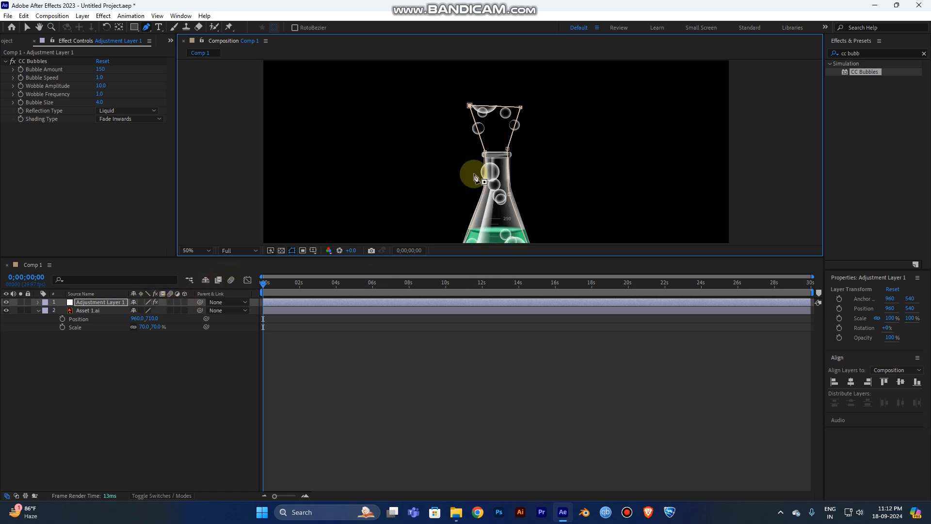
Step: Reveal Mask 1's settings, try a feather then zero it, and set Mask Expansion to -50 pixels
click(37, 302)
click(45, 311)
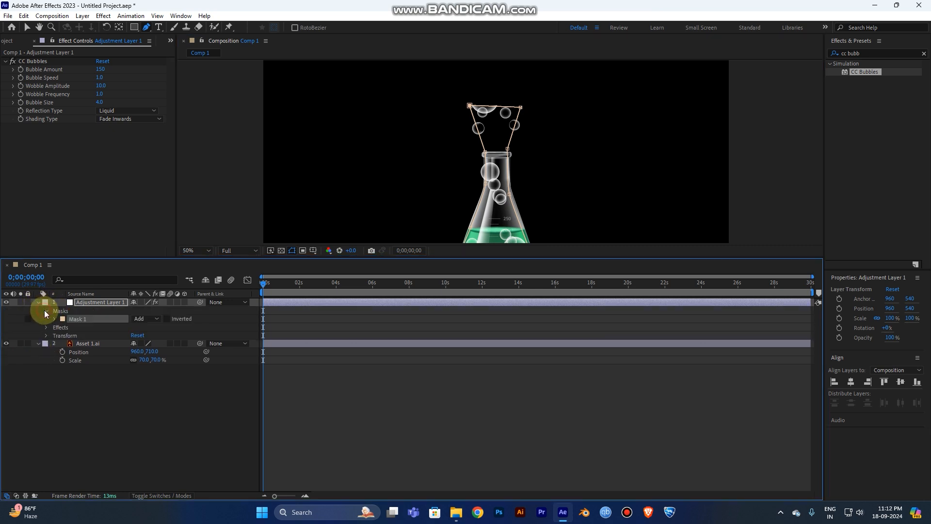
click(53, 319)
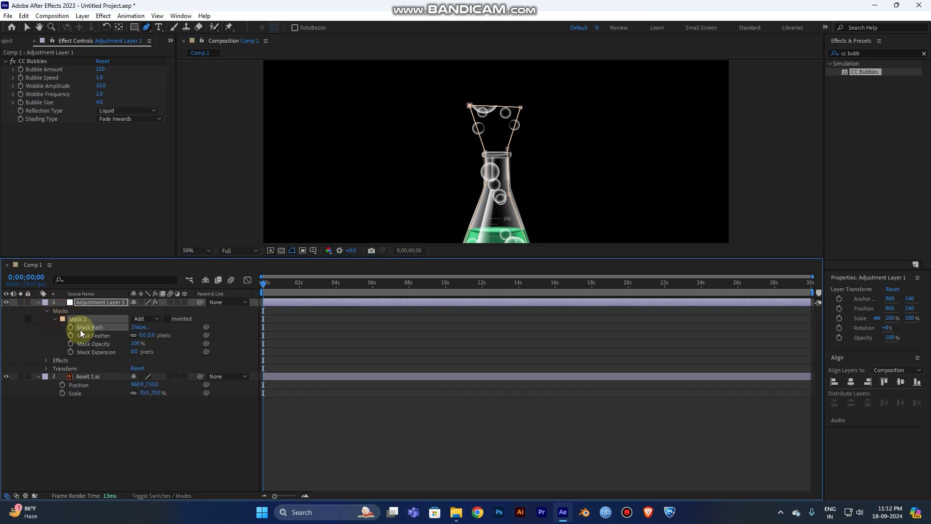
click(151, 337)
text(50)
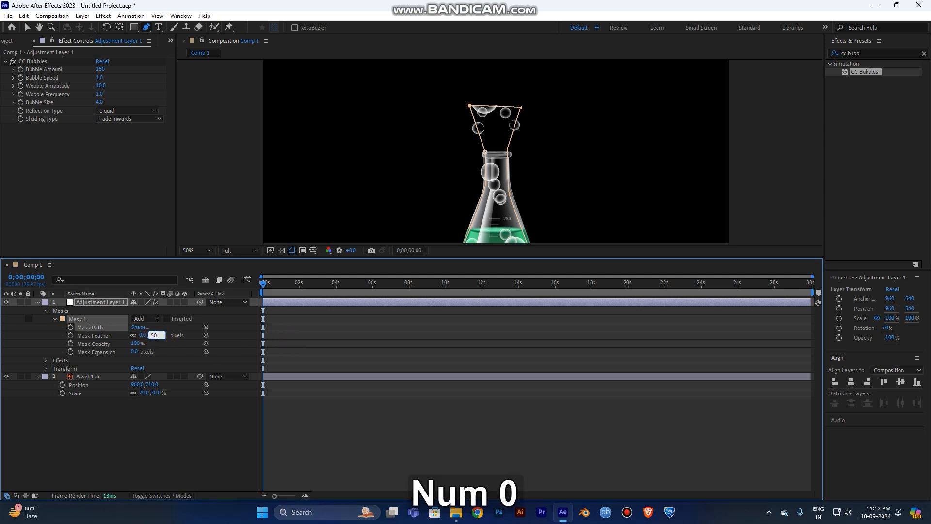
key(Return)
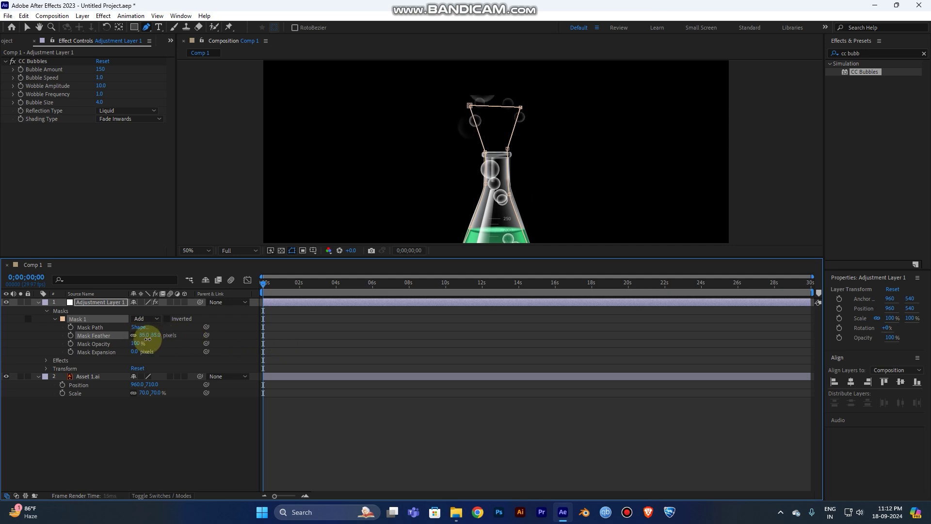
mouse_move(155, 335)
mouse_down()
mouse_move(129, 342)
mouse_move(145, 342)
mouse_up()
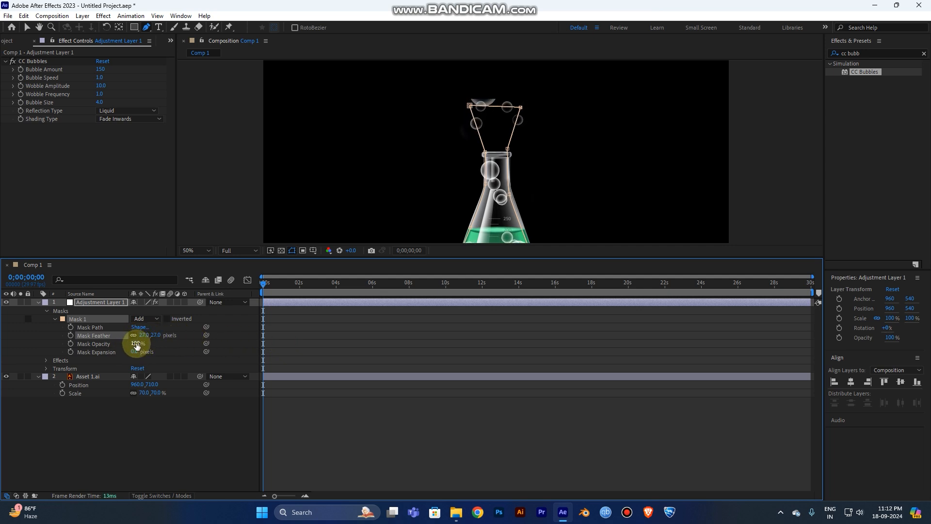
drag(136, 353, 119, 356)
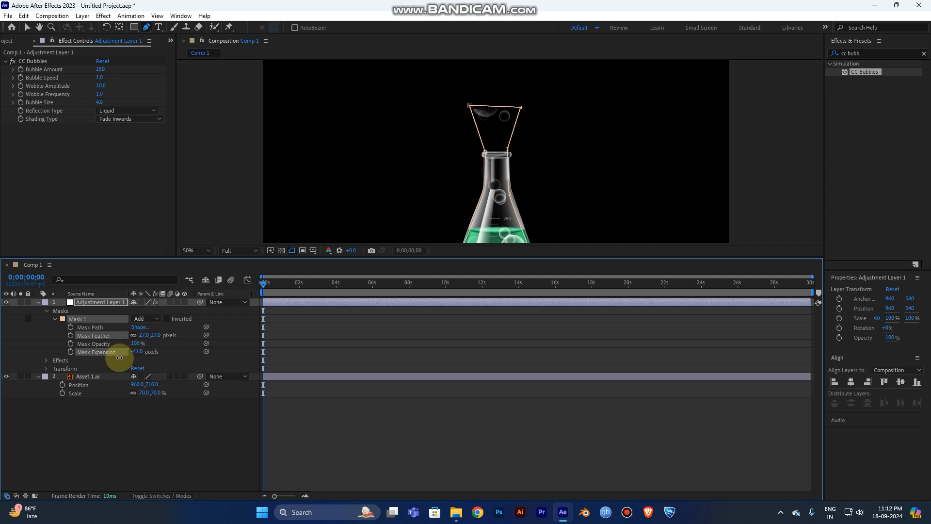
text(-50)
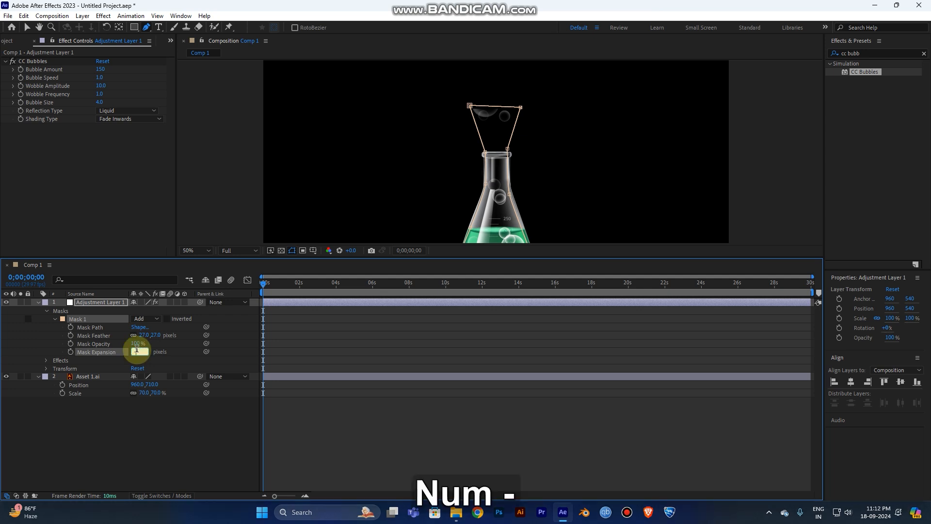
key(Return)
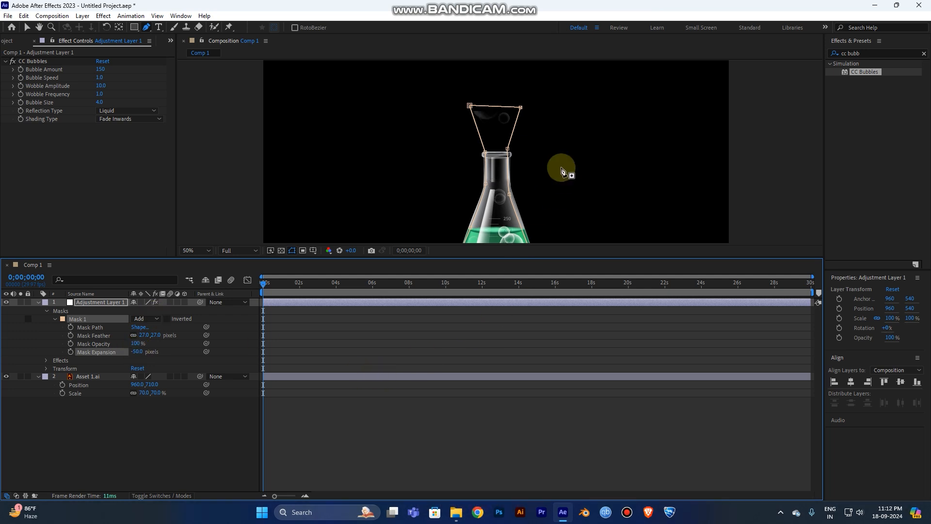
scroll(553, 197, up, 3)
Step: Inspect the mask outline around the flask and set Mask Feather to 50 pixels
drag(553, 204, 539, 189)
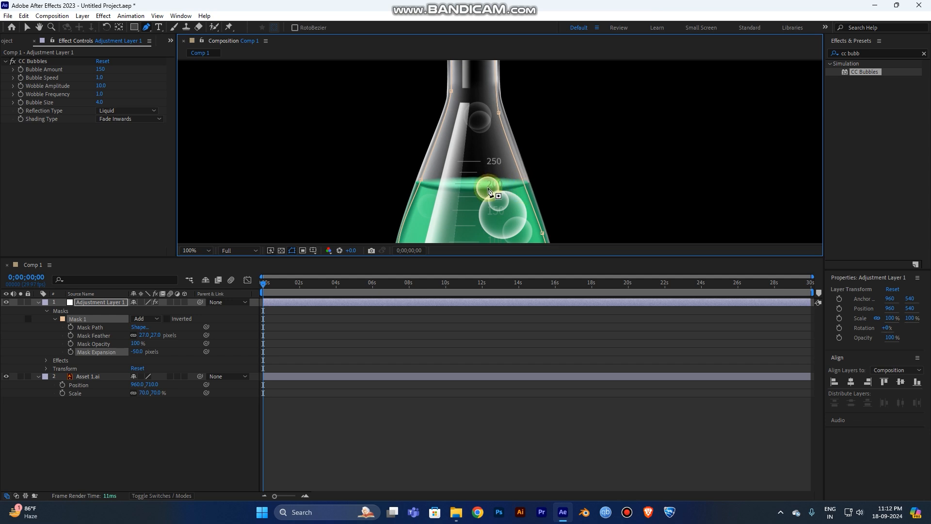
key(space)
drag(510, 218, 501, 160)
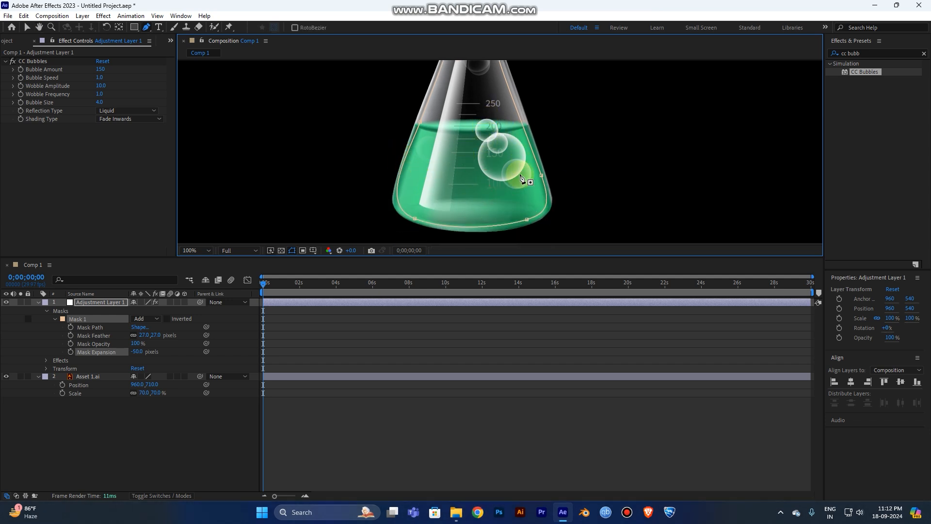
key(space)
drag(490, 142, 484, 176)
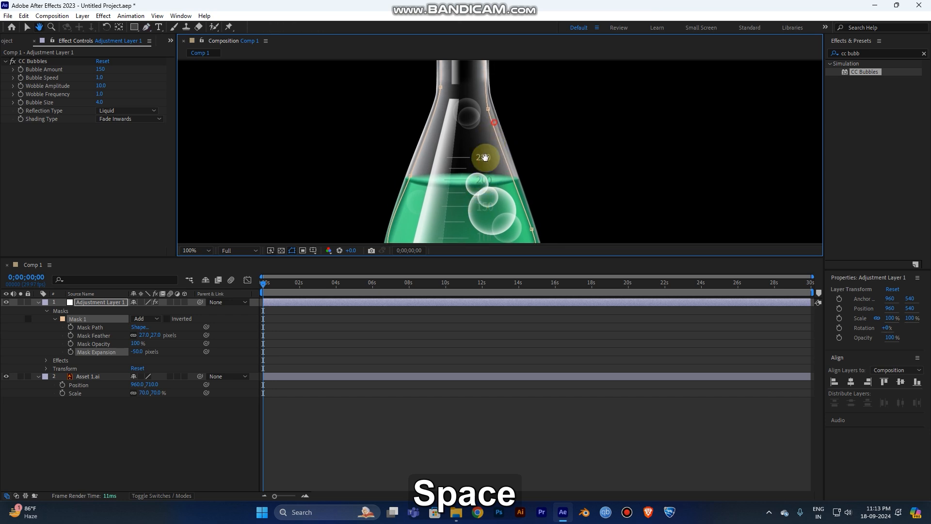
key(space)
drag(484, 127, 466, 218)
key(space)
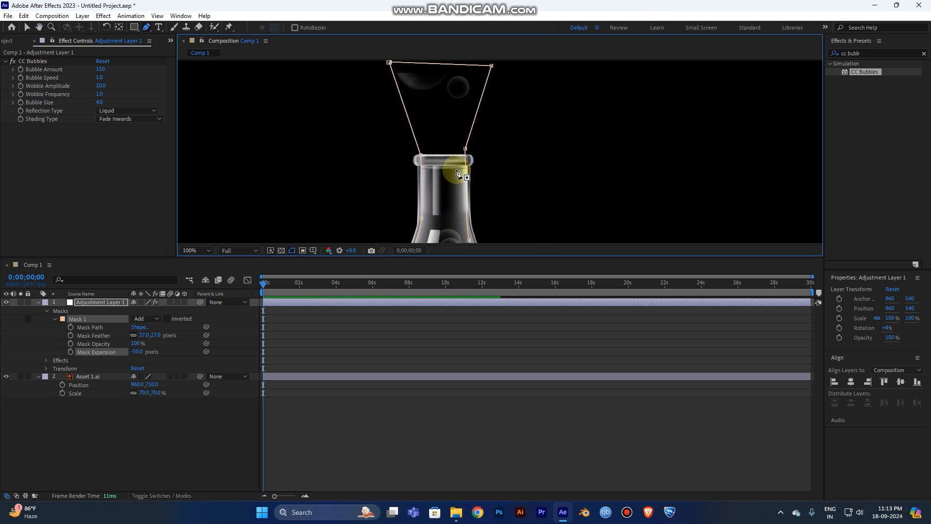
key(space)
drag(459, 145, 434, 164)
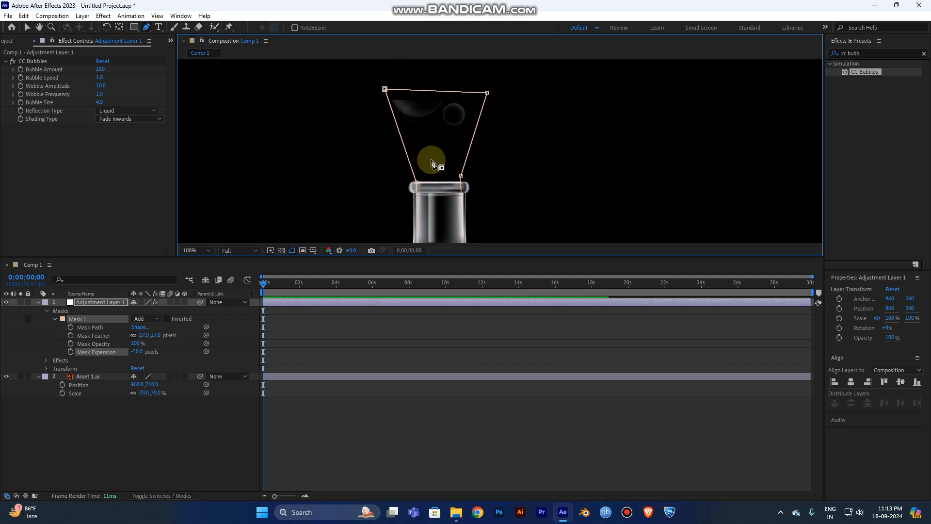
scroll(433, 163, down, 1)
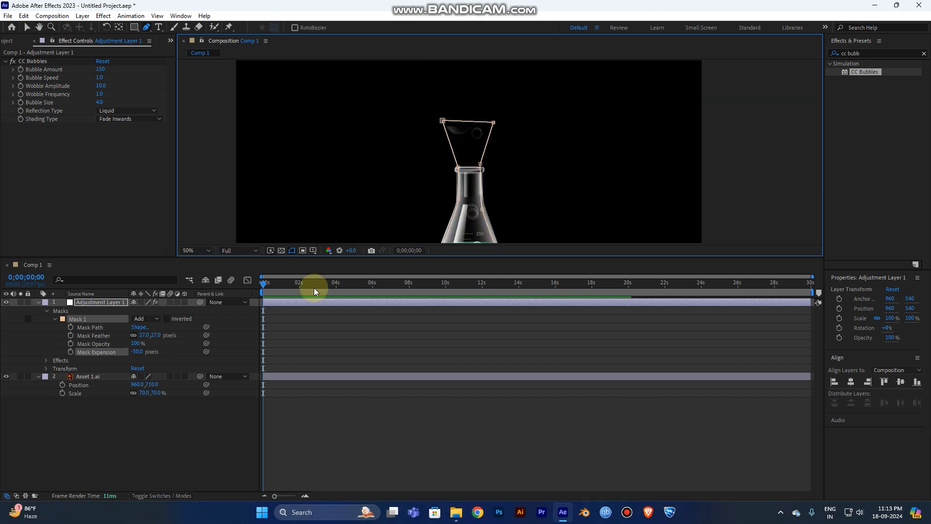
click(155, 335)
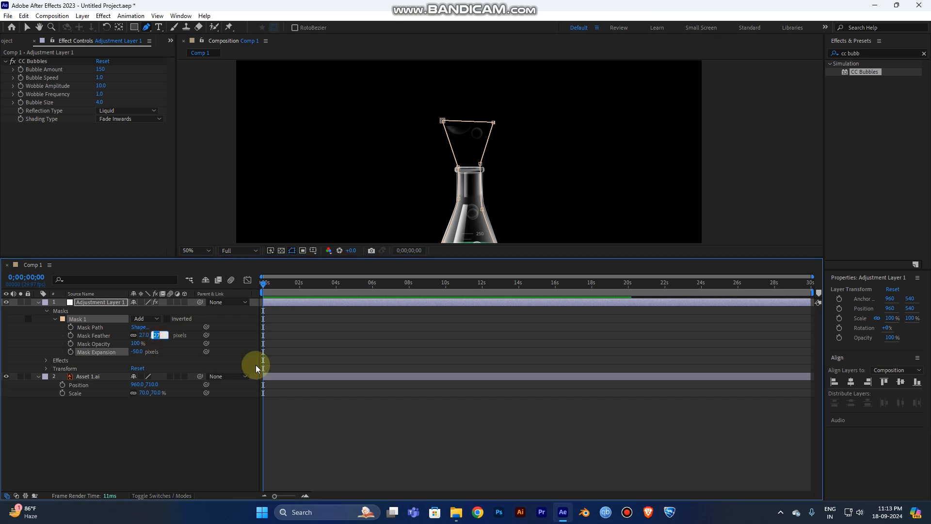
text(50)
key(Return)
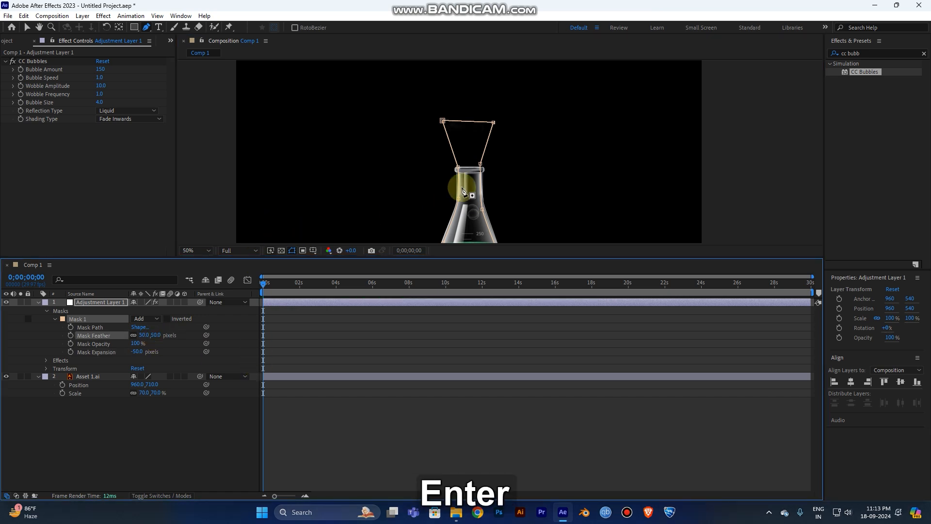
key(space)
drag(496, 110, 496, 158)
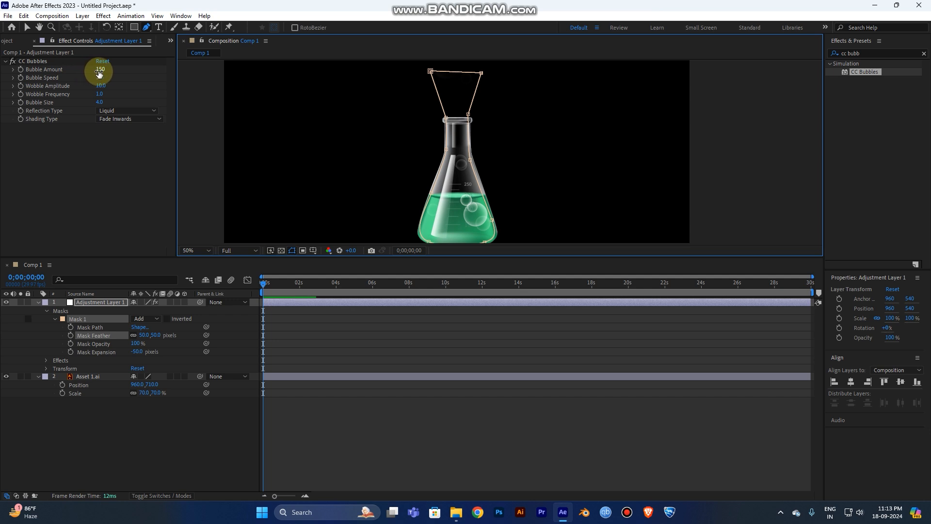
Step: Set CC Bubbles to Bubble Amount 400 and Bubble Size 1.0
drag(102, 71, 206, 71)
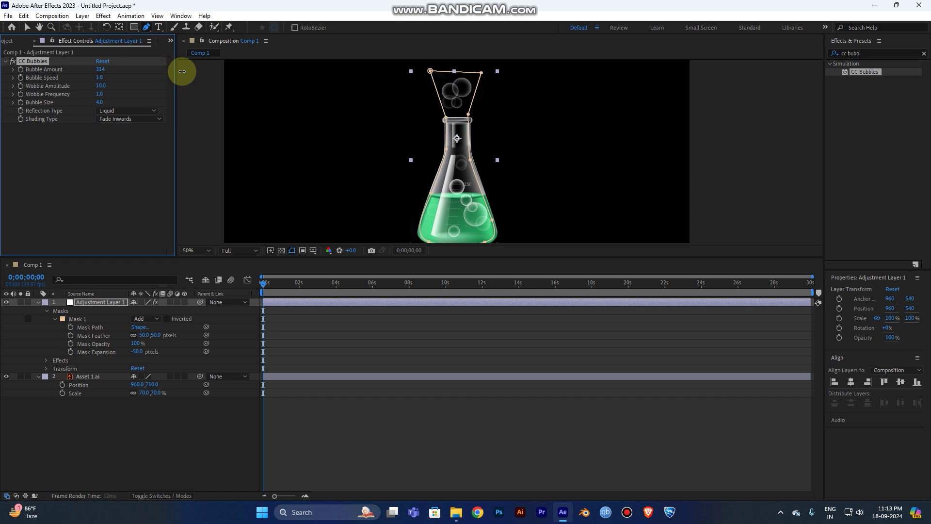
click(102, 70)
text(400)
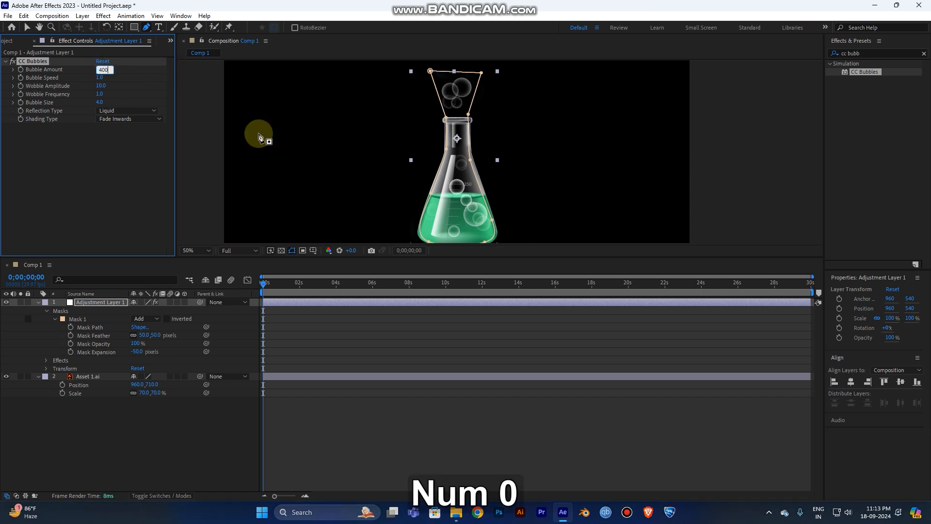
key(Return)
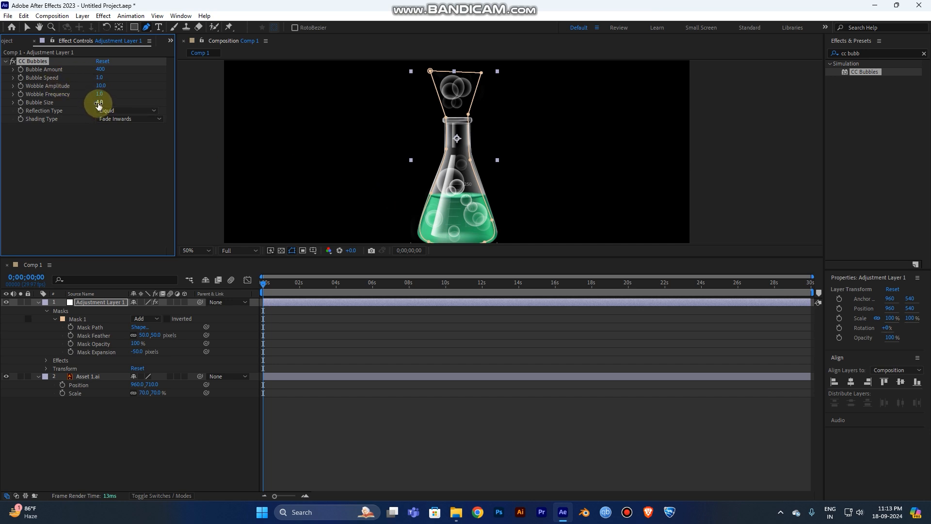
drag(99, 102, 32, 111)
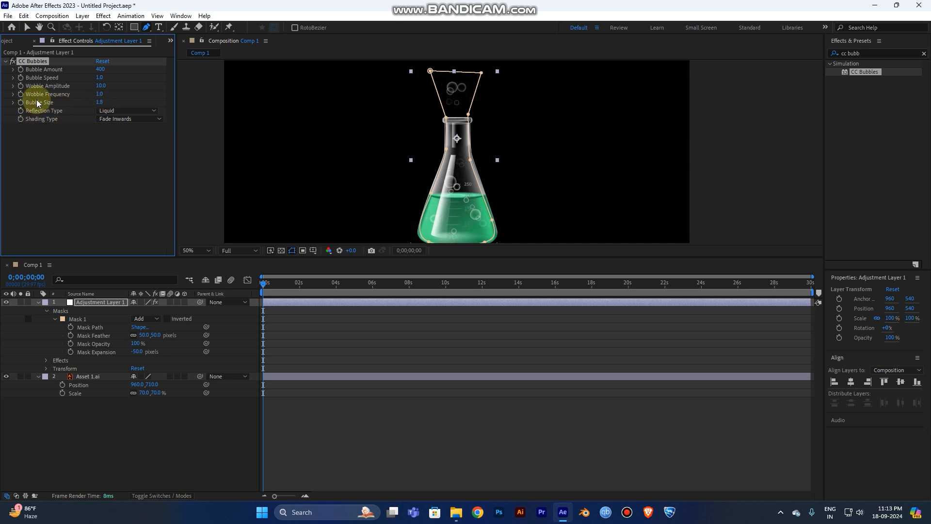
click(102, 102)
text(1)
key(Return)
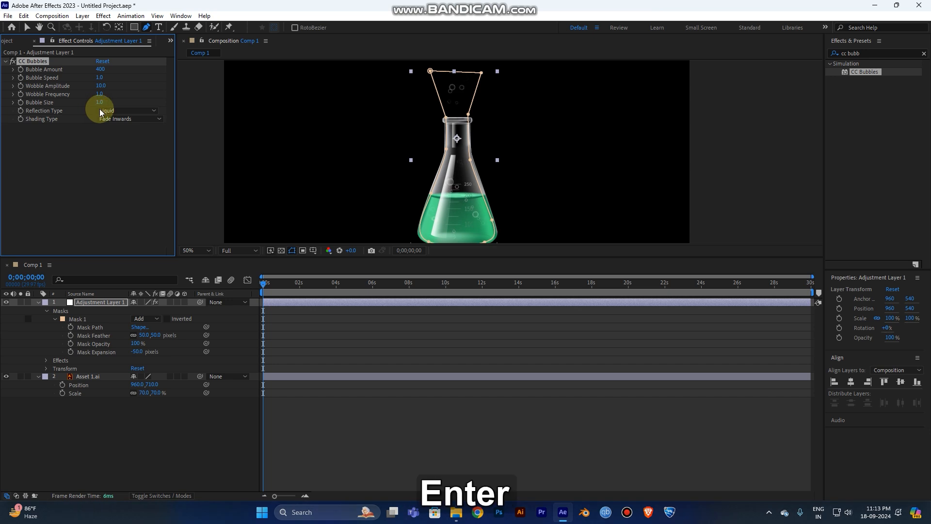
scroll(484, 194, up, 1)
scroll(484, 182, down, 1)
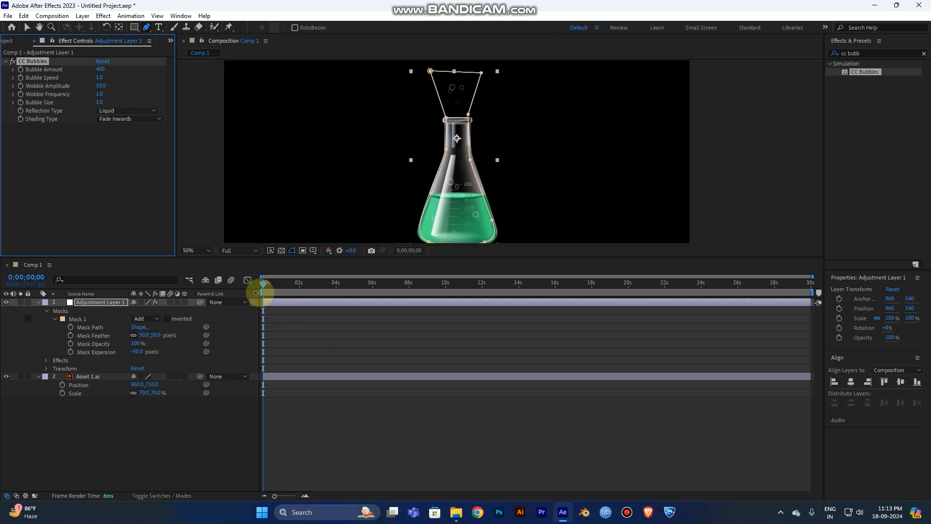
click(264, 288)
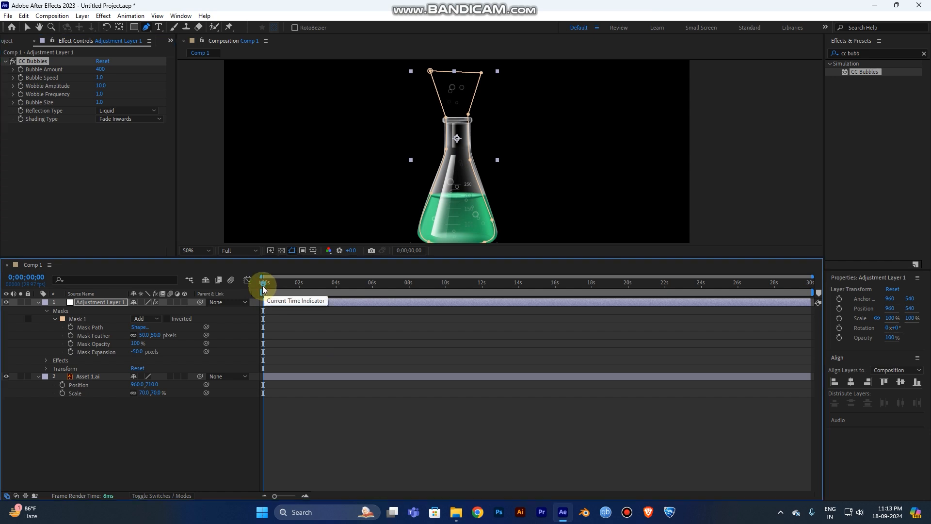
key(space)
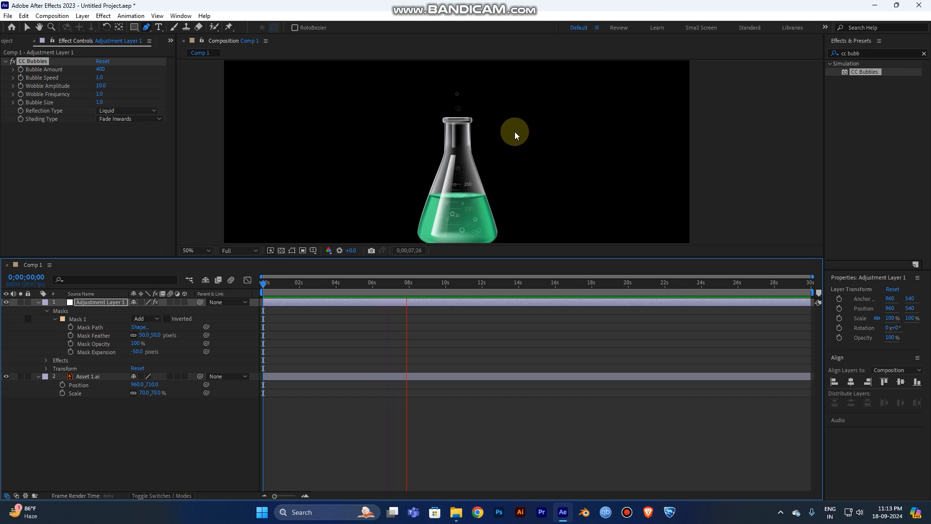
key(space)
scroll(514, 132, down, 2)
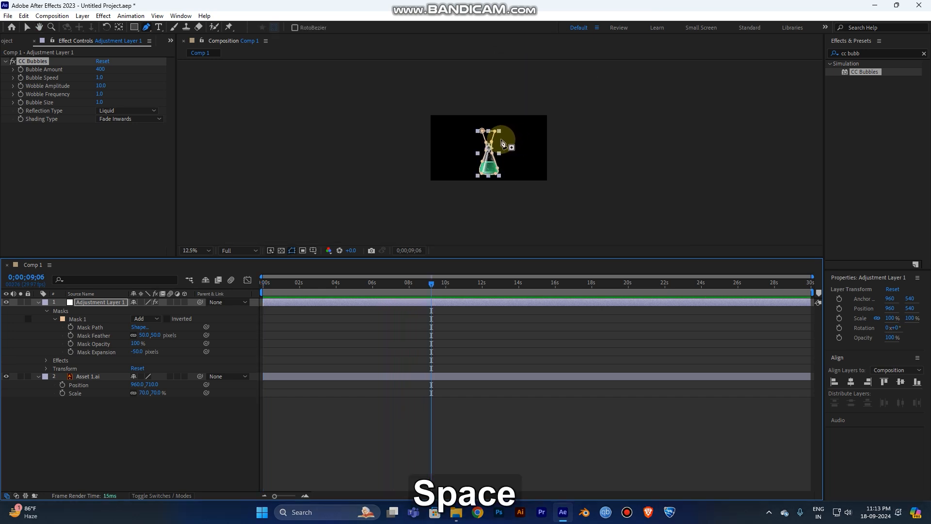
scroll(509, 138, up, 1)
key(space)
scroll(506, 154, up, 1)
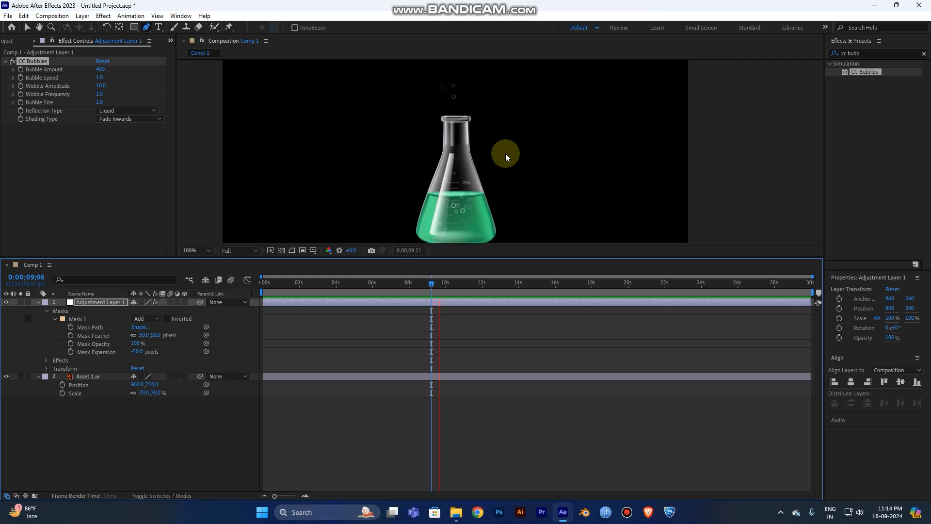
scroll(506, 153, up, 1)
scroll(506, 154, down, 1)
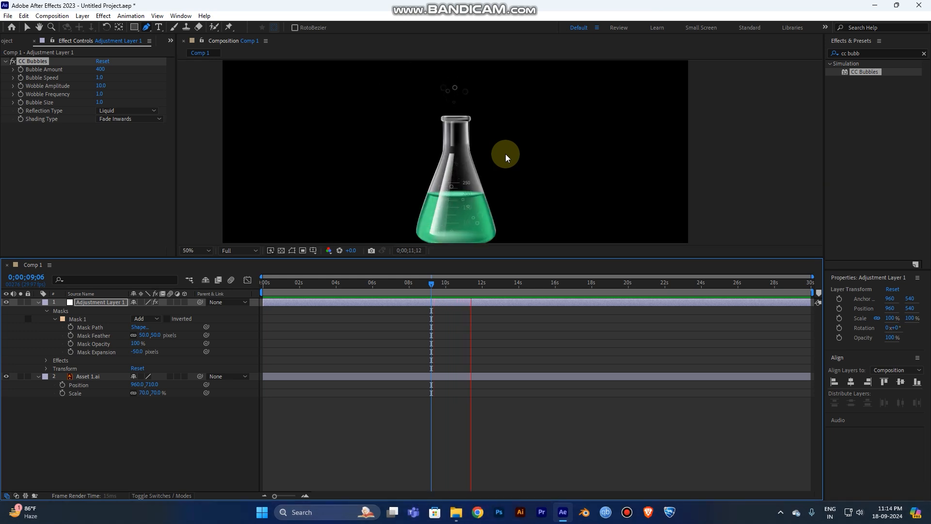
key(space)
key(space)
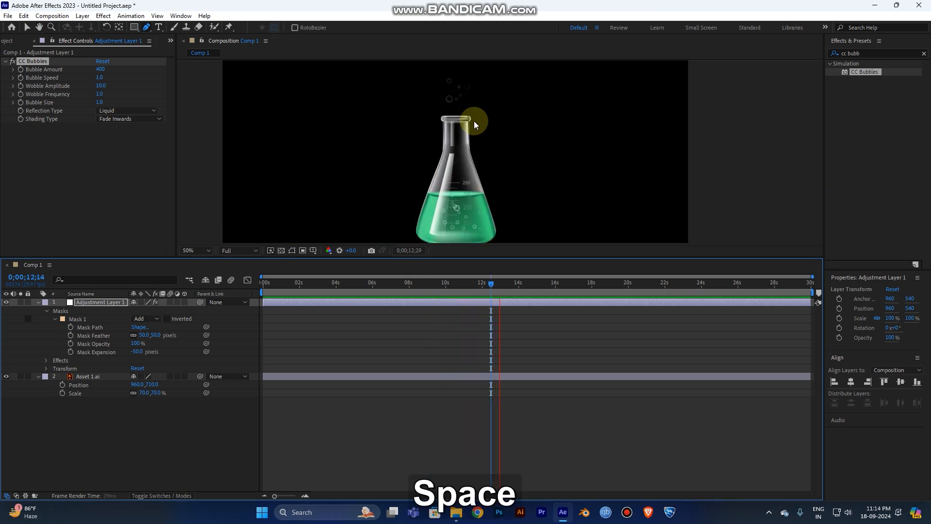
key(space)
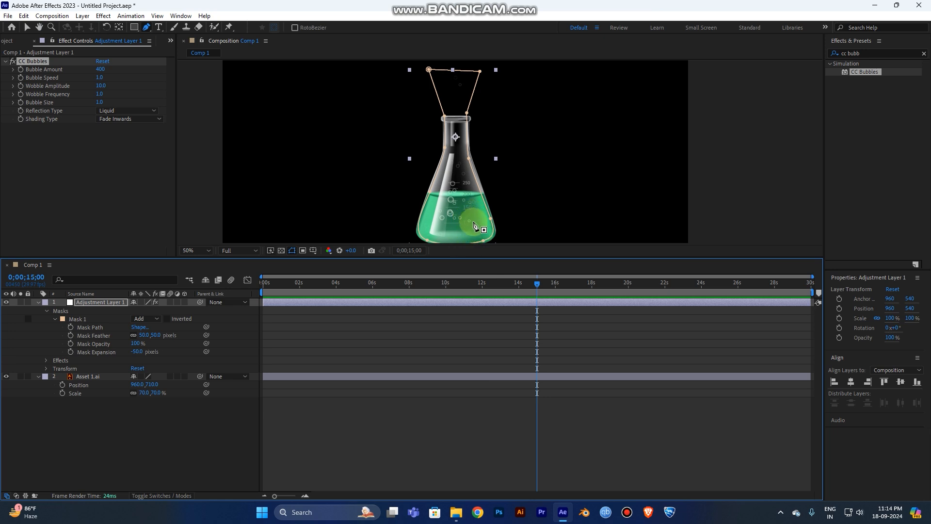
Step: Apply Gradient Ramp to the adjustment layer and move CC Bubbles below it in the effect stack
double_click(851, 53)
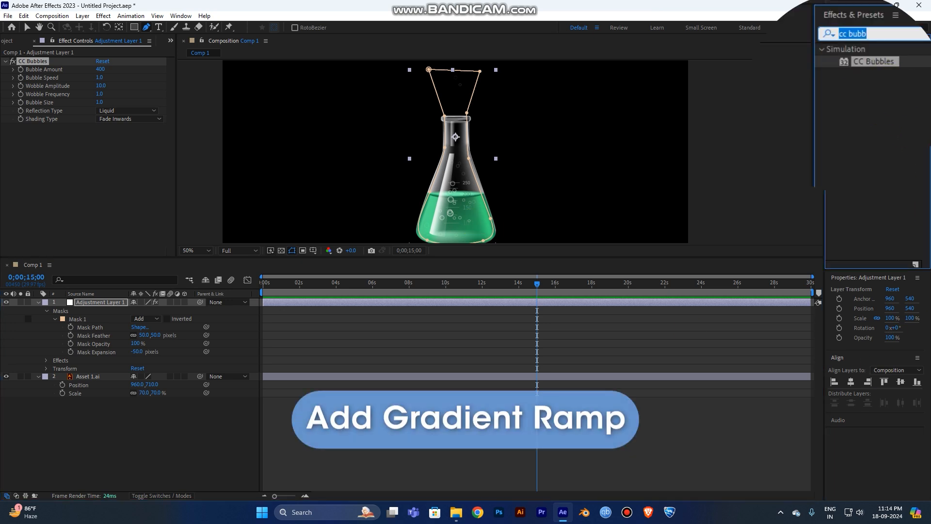
text(gradi)
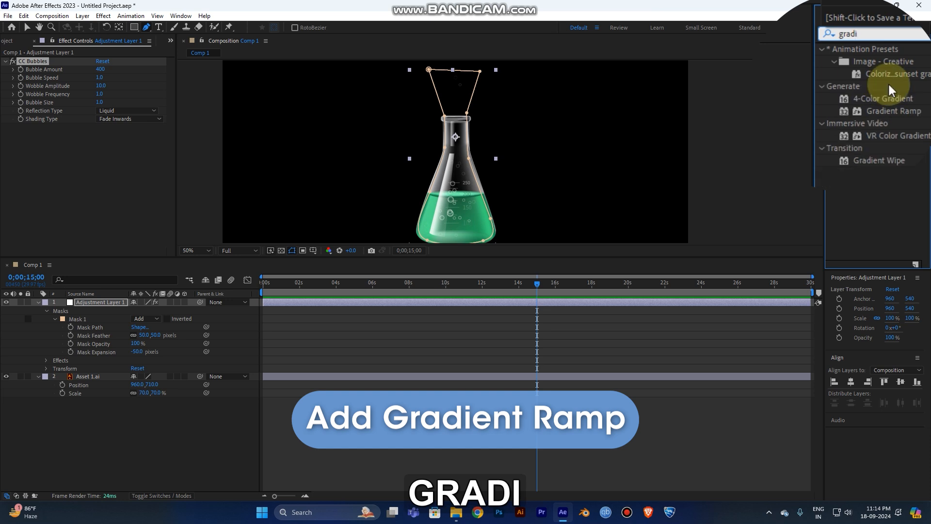
drag(897, 110, 604, 301)
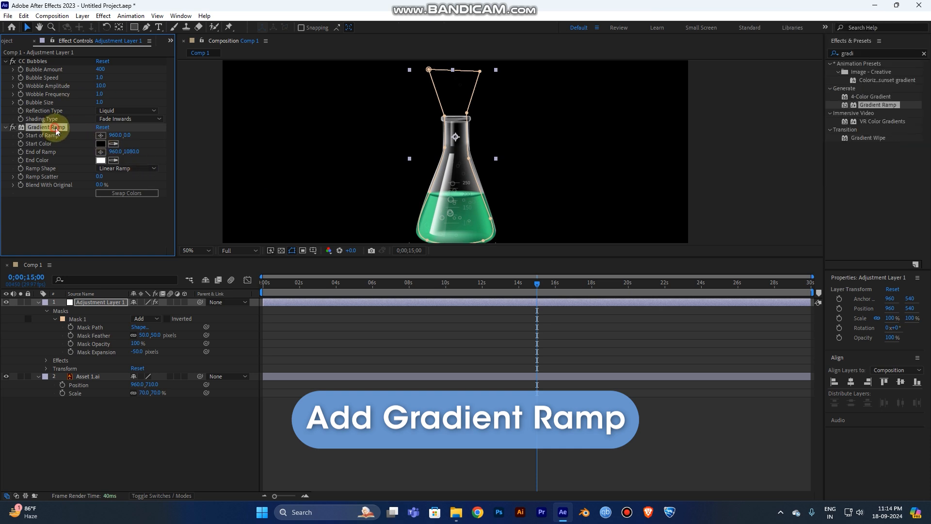
drag(64, 60, 50, 127)
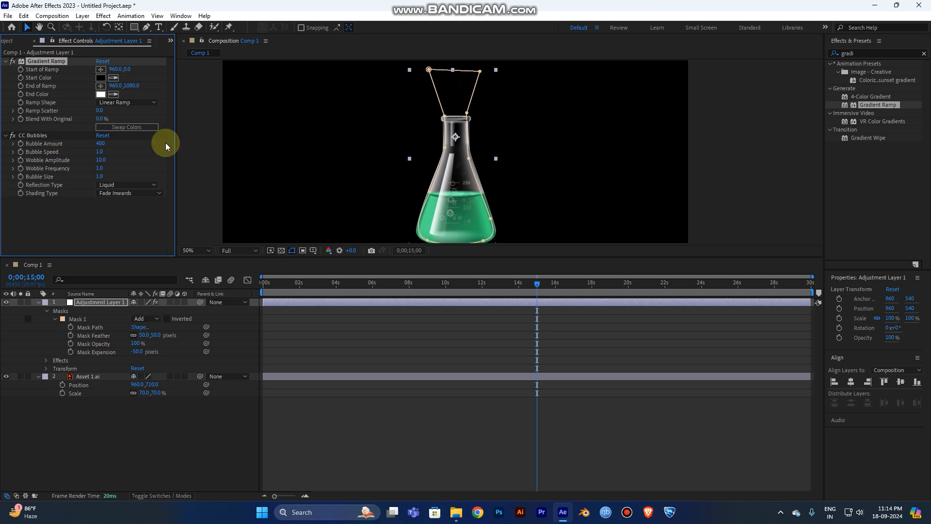
Step: Place the Start of Ramp at the flask base and the End of Ramp at the top of its neck
click(101, 70)
click(460, 237)
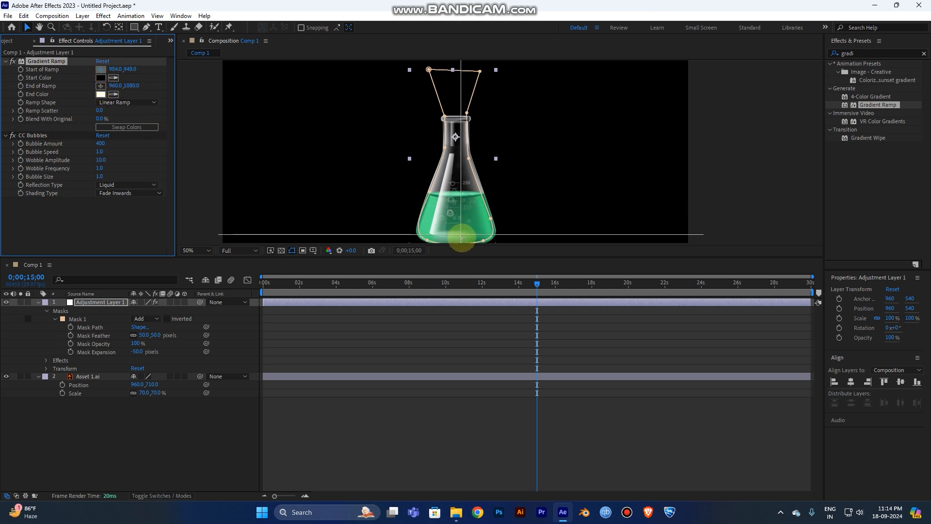
drag(461, 236, 459, 243)
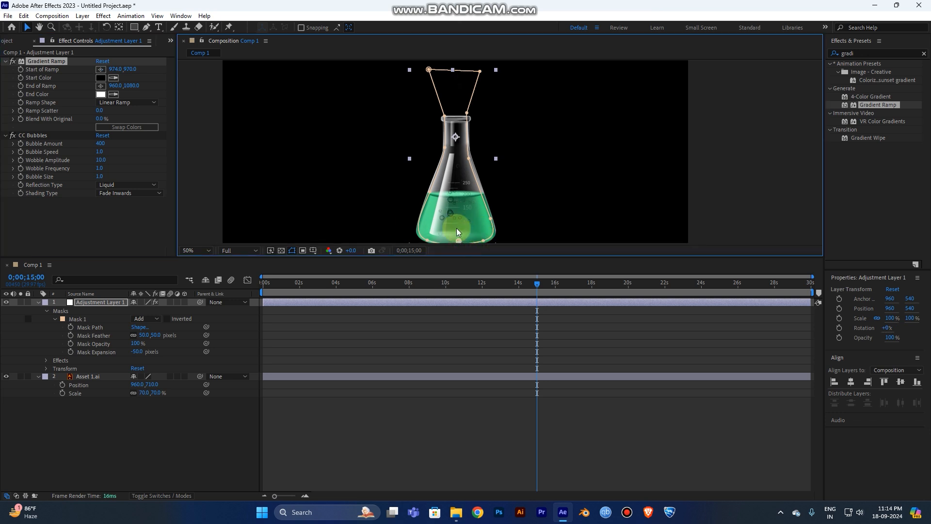
click(102, 85)
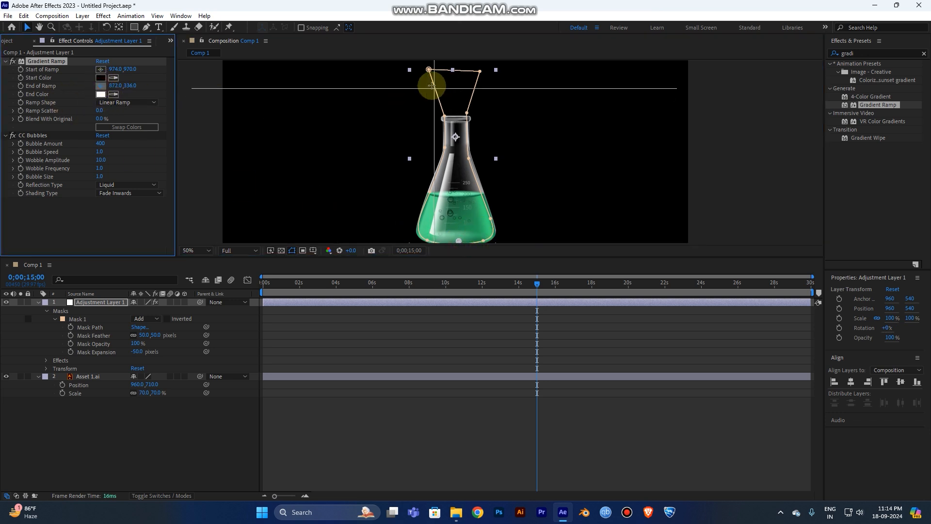
click(454, 67)
drag(454, 65, 455, 67)
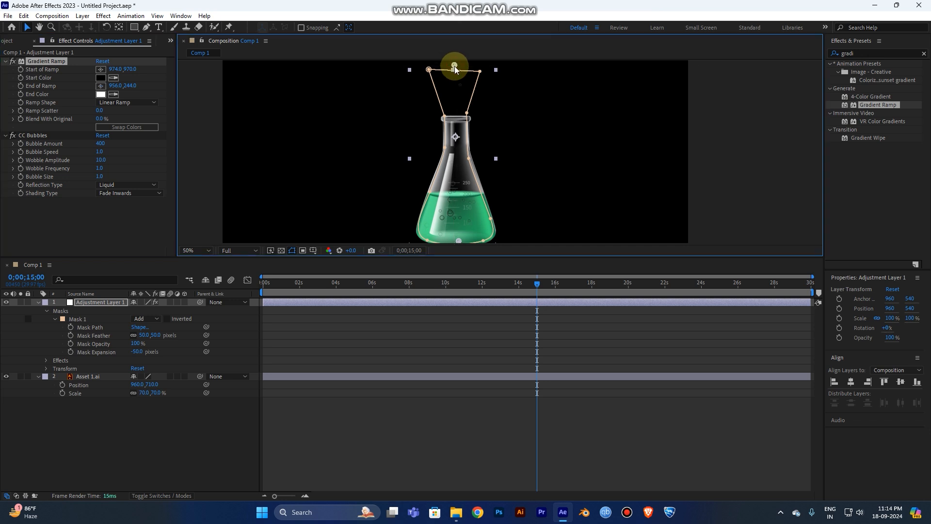
Step: Set the ramp Start Color to dark green 08512D sampled from the flask
click(101, 78)
drag(343, 182, 291, 177)
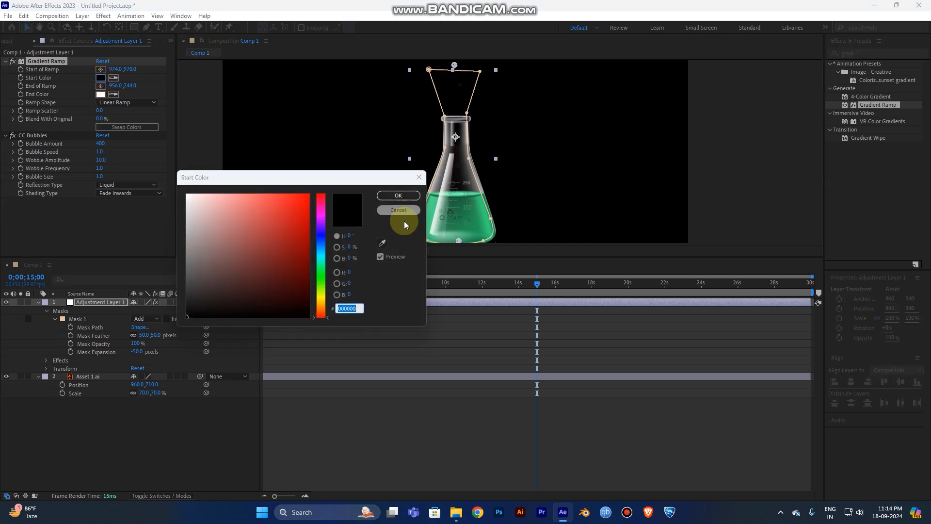
click(381, 242)
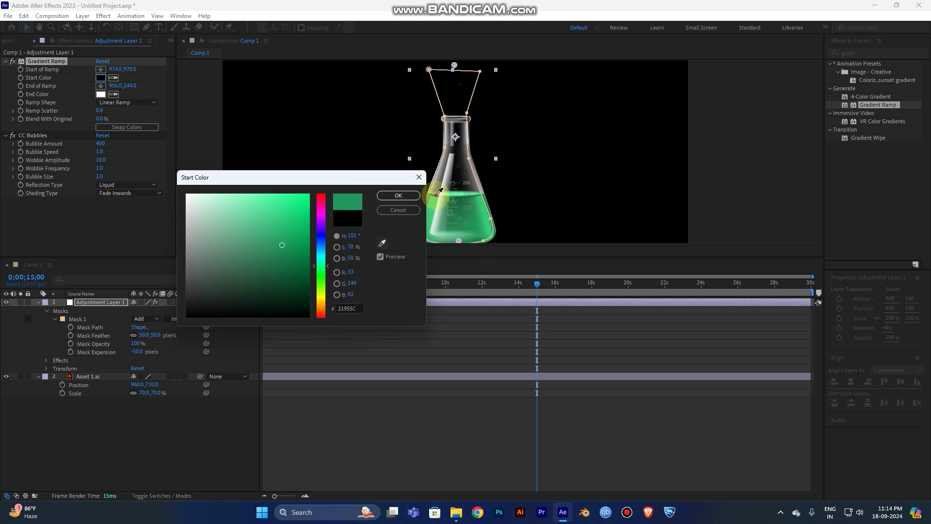
click(439, 191)
drag(291, 245, 297, 278)
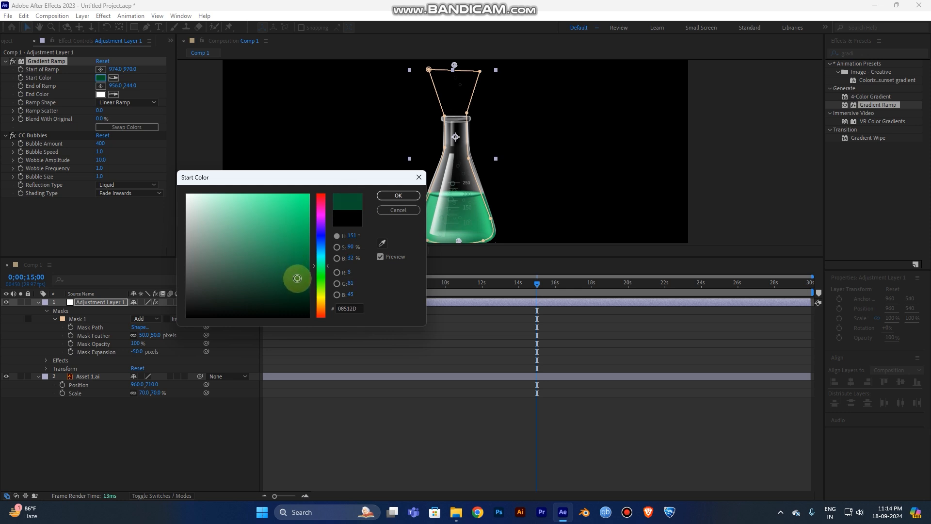
click(398, 195)
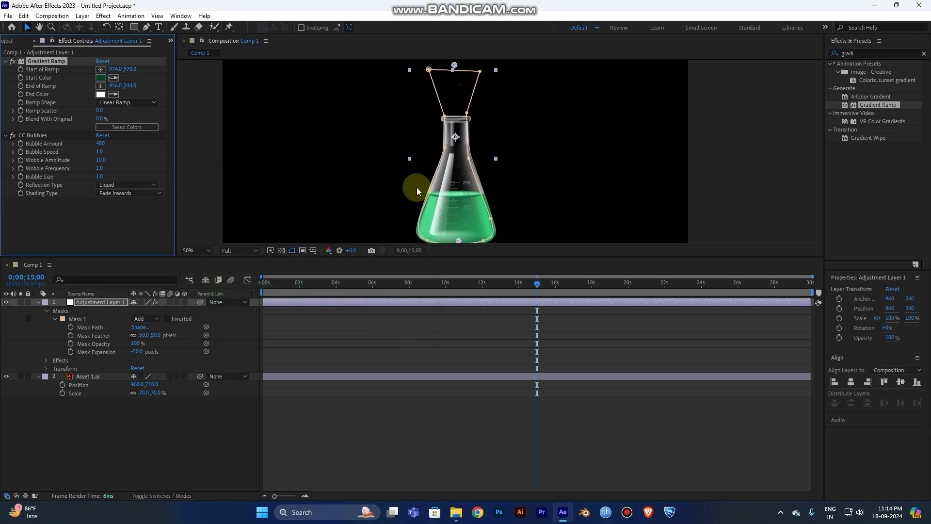
Step: Set the ramp End Color to bright green 2BF284 sampled from the flask liquid
click(102, 94)
click(382, 242)
click(436, 228)
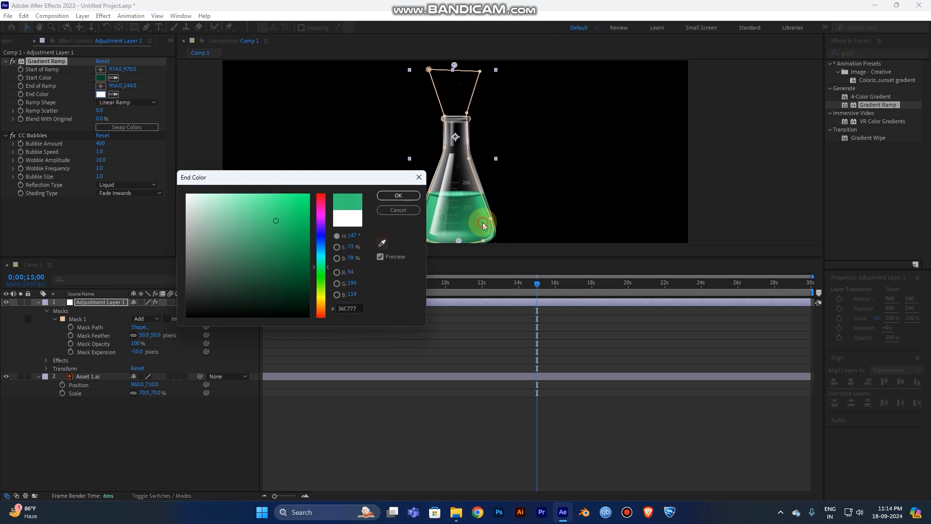
click(287, 199)
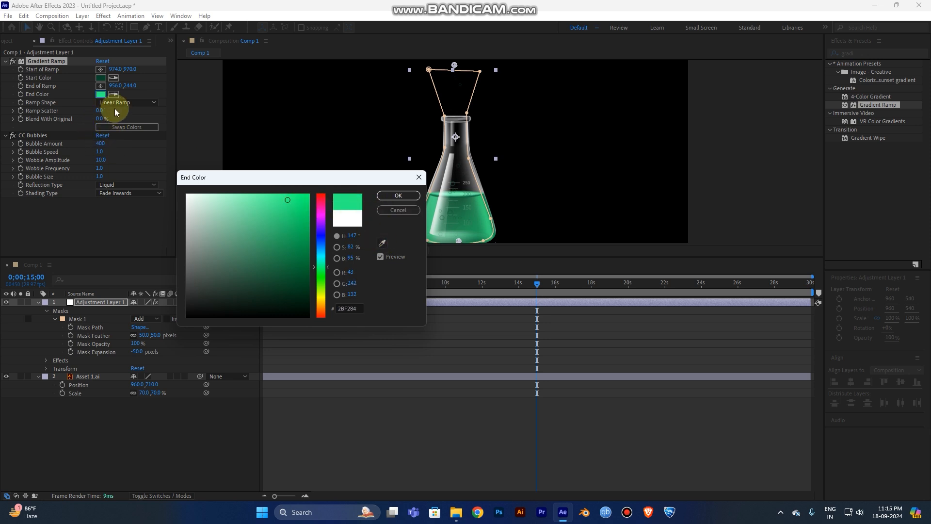
click(398, 196)
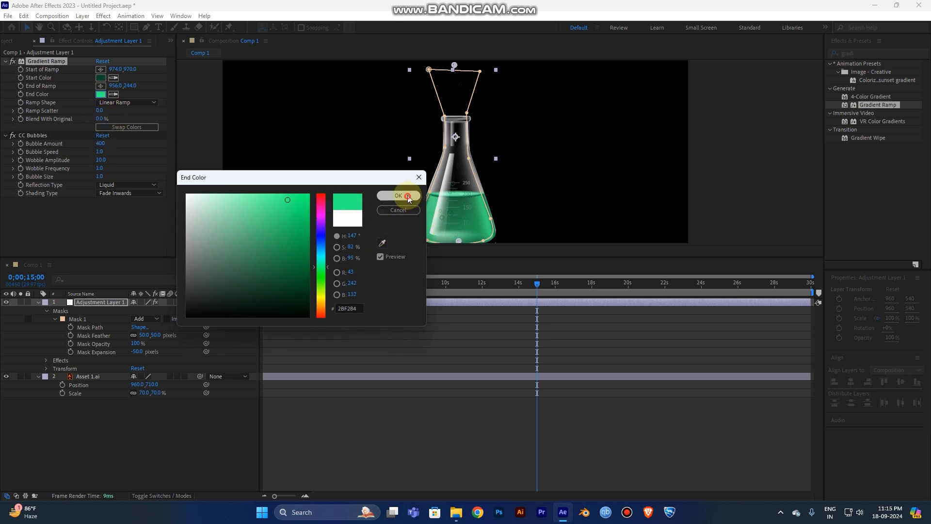
scroll(475, 191, up, 1)
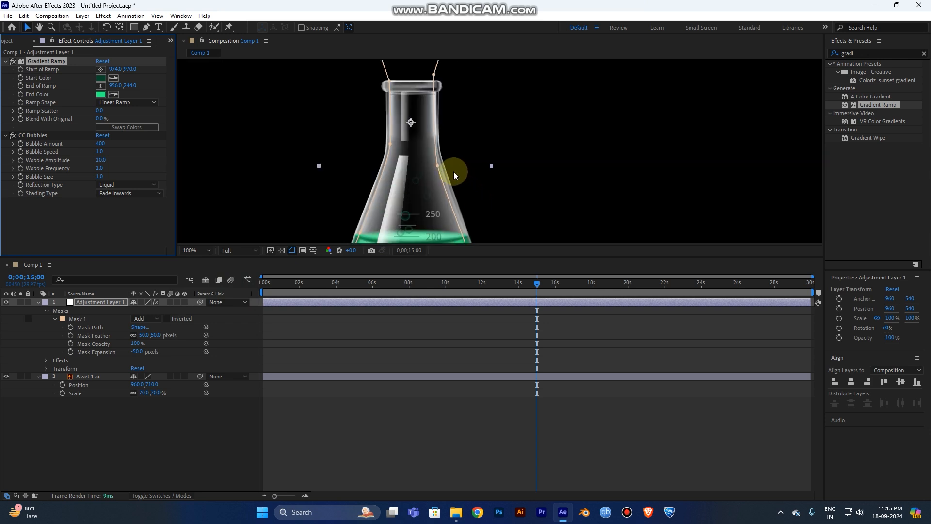
scroll(478, 147, down, 1)
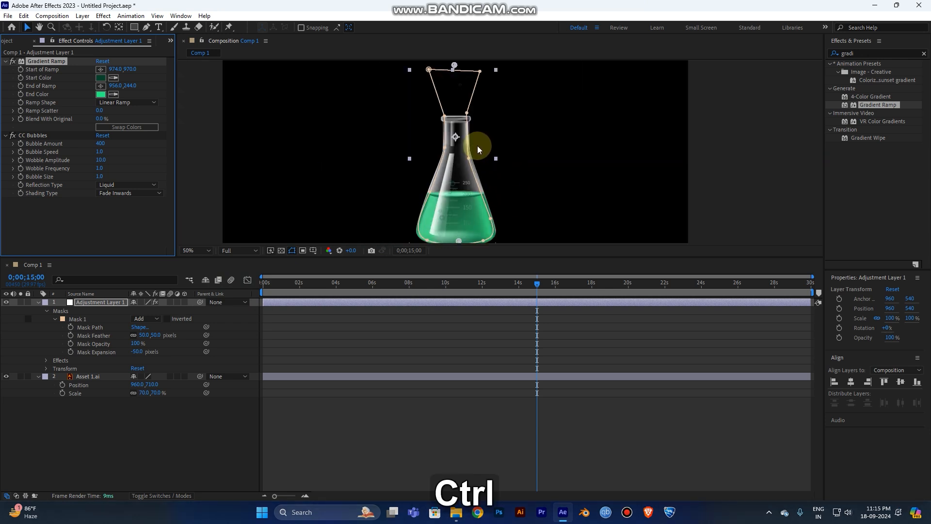
scroll(477, 148, up, 1)
key(space)
drag(502, 184, 512, 95)
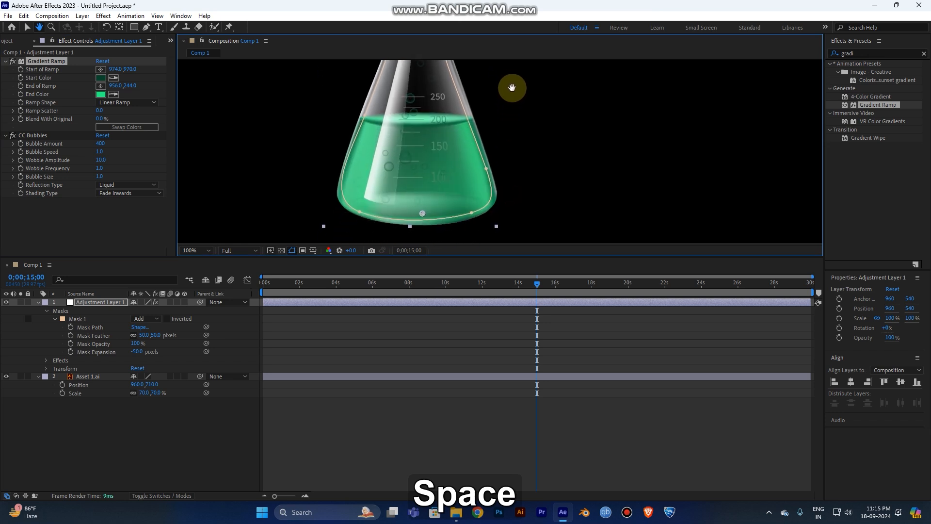
click(145, 435)
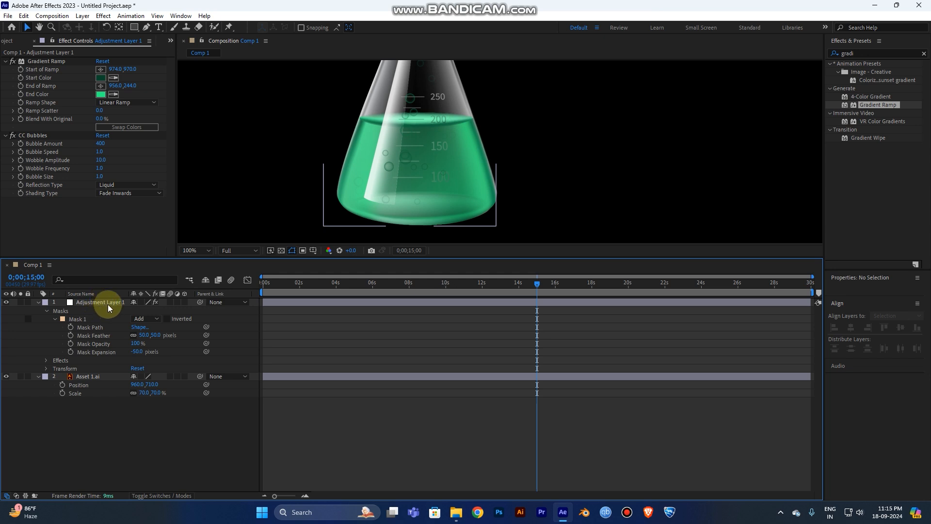
drag(109, 302, 92, 399)
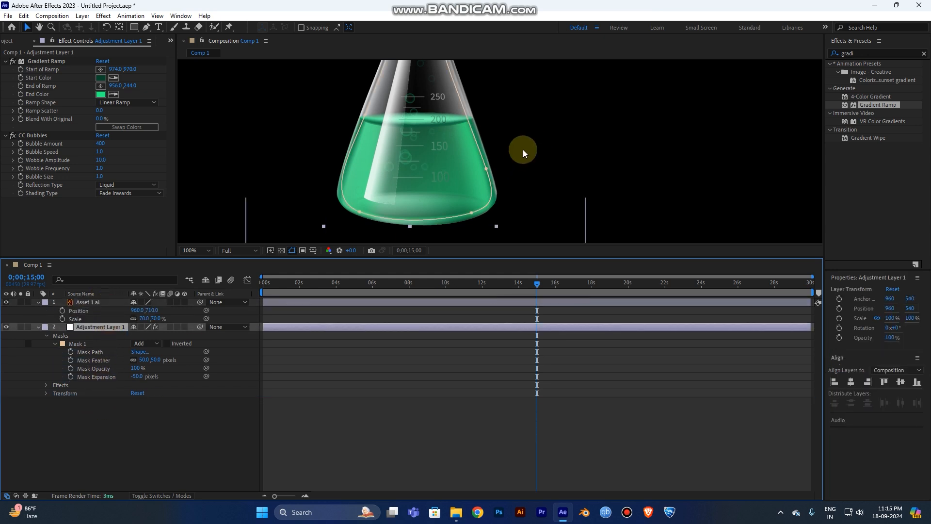
scroll(523, 149, down, 1)
click(546, 150)
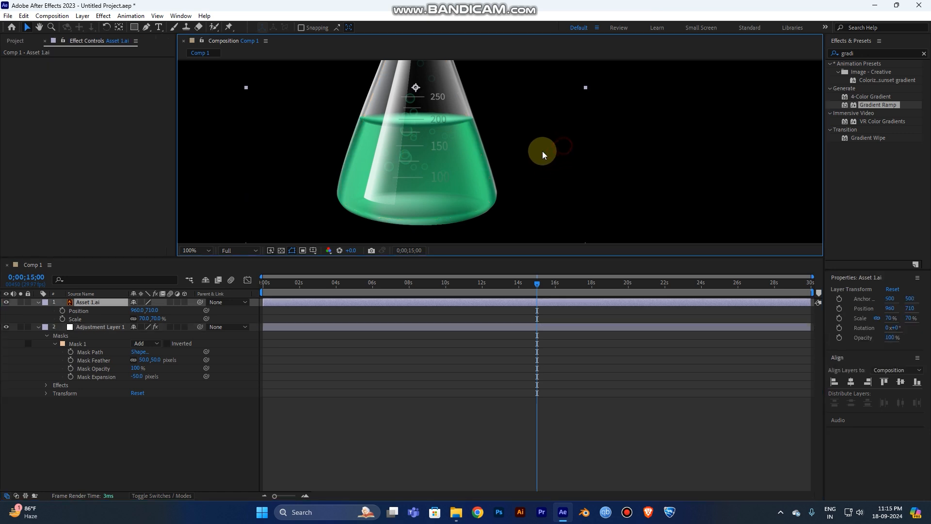
key(space)
drag(545, 150, 486, 194)
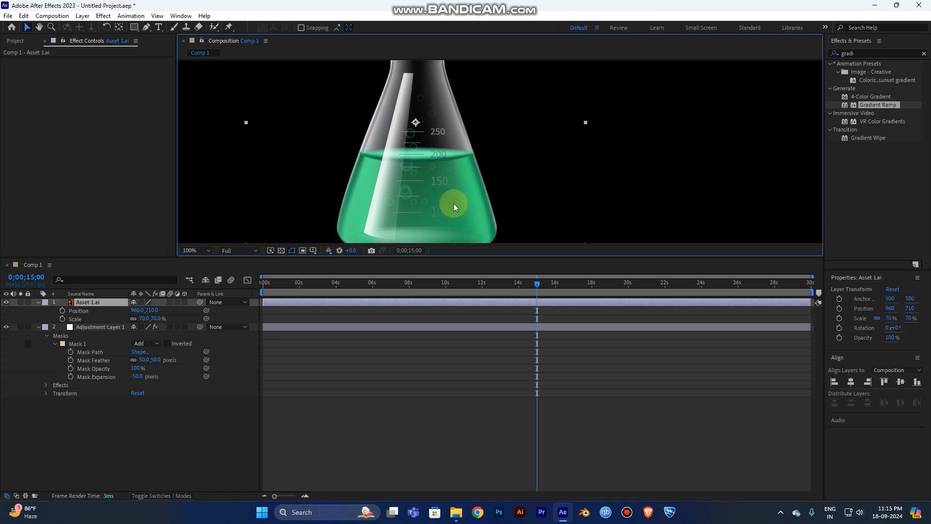
scroll(454, 203, down, 2)
scroll(453, 202, up, 2)
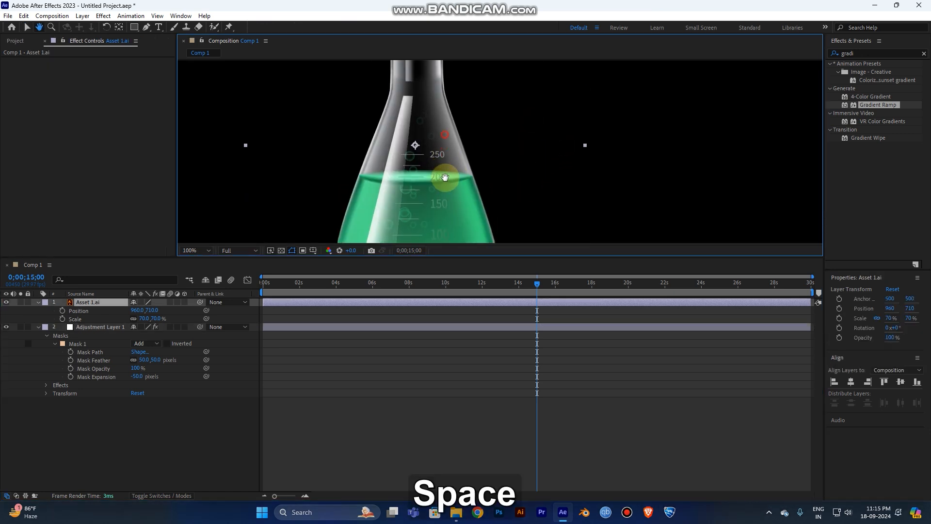
drag(458, 159, 451, 181)
scroll(488, 167, down, 2)
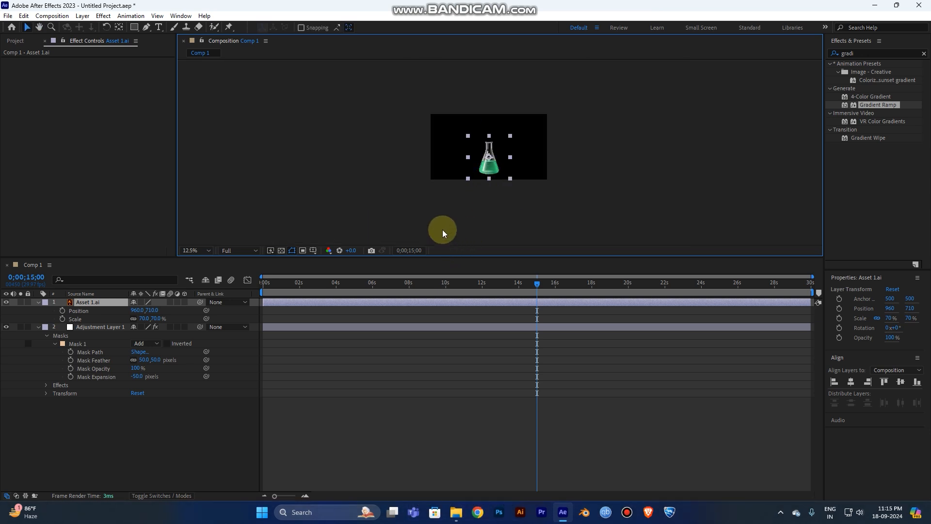
scroll(442, 229, up, 1)
click(197, 250)
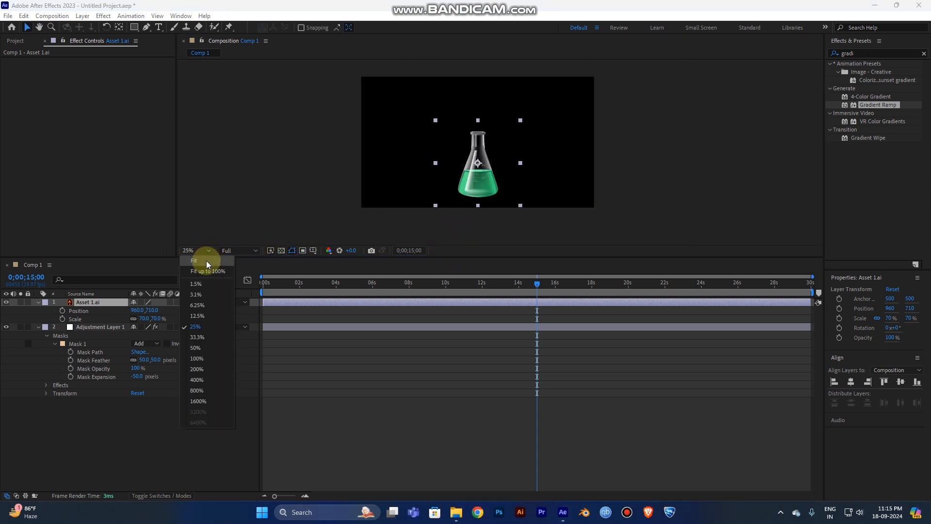
click(207, 292)
scroll(546, 194, up, 2)
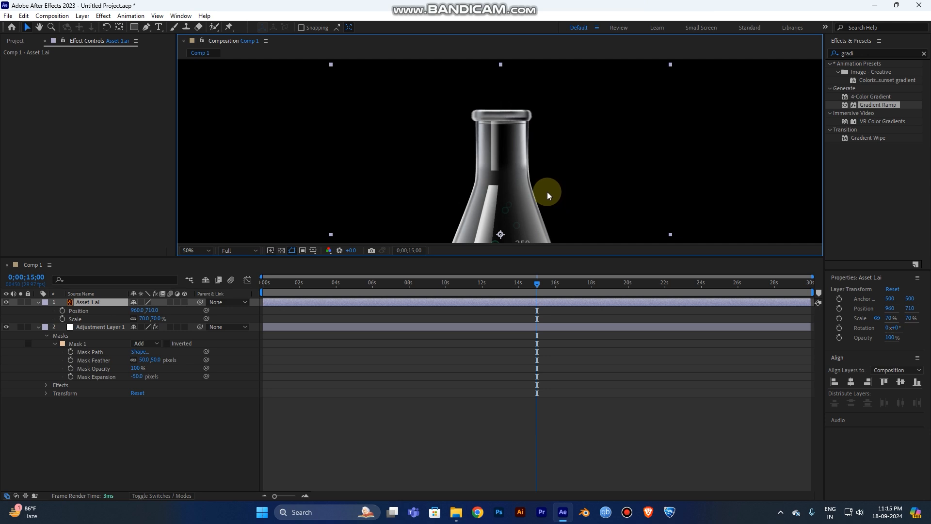
scroll(547, 191, down, 1)
click(200, 250)
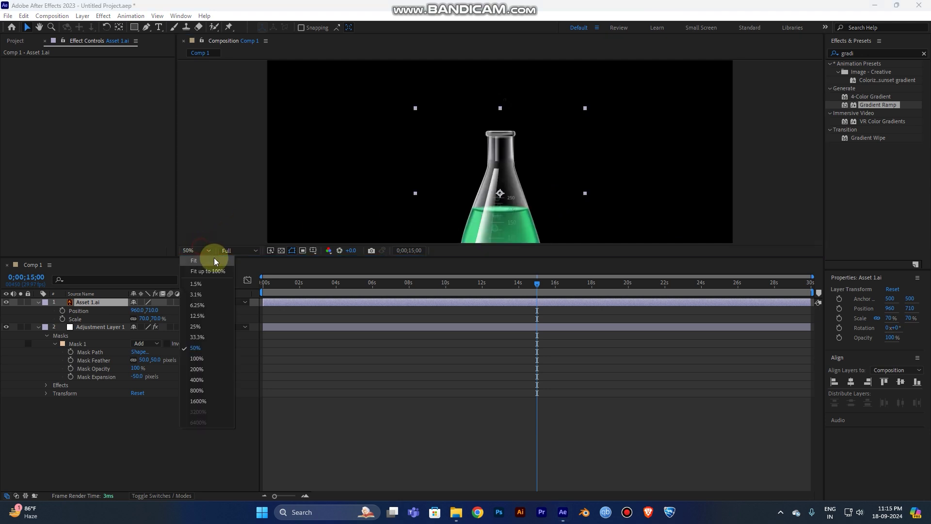
click(205, 327)
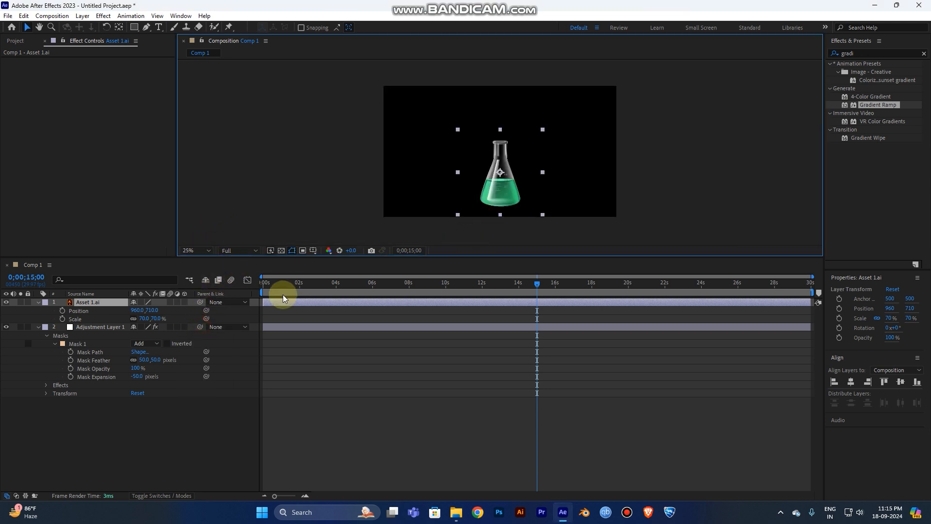
click(264, 282)
key(space)
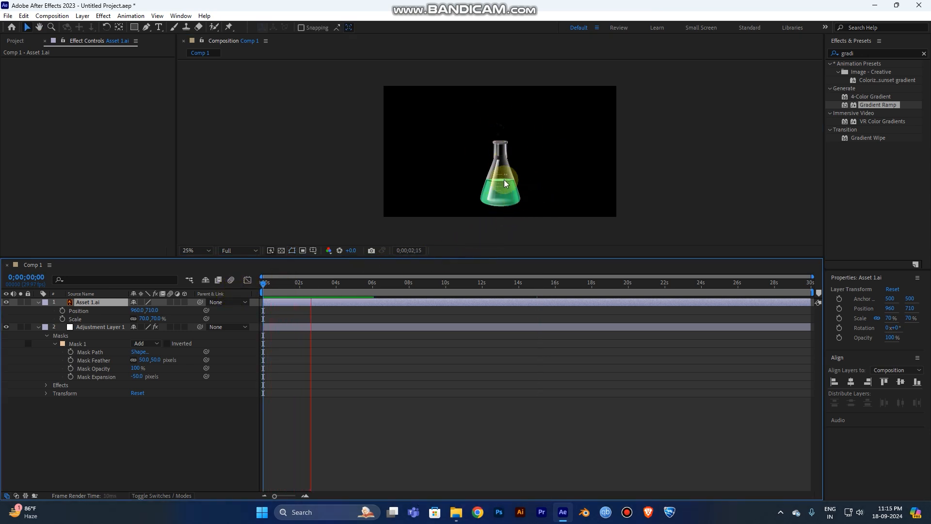
scroll(512, 196, up, 1)
key(space)
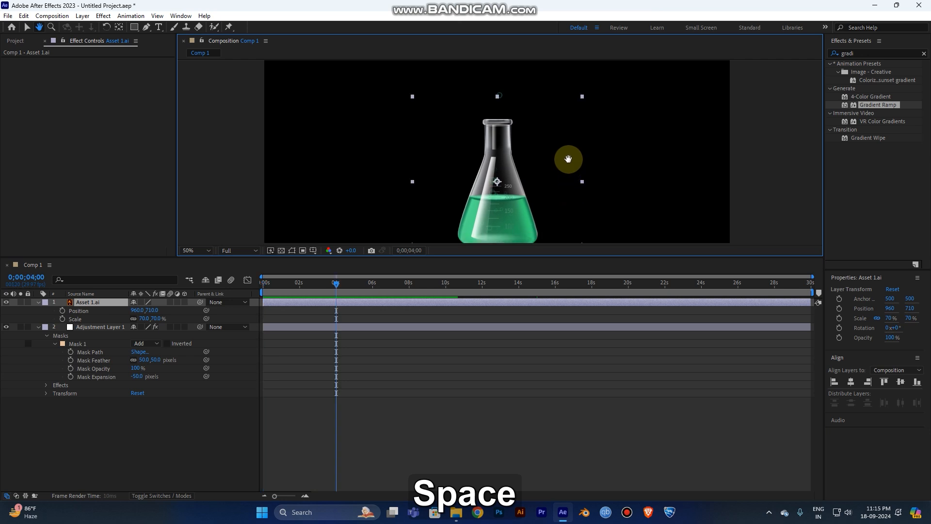
drag(566, 147, 564, 156)
key(space)
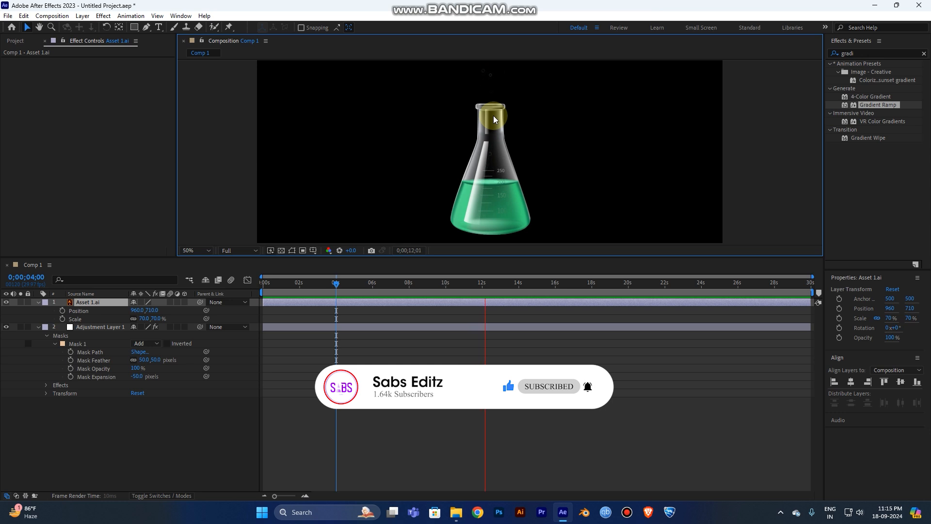
scroll(510, 117, down, 1)
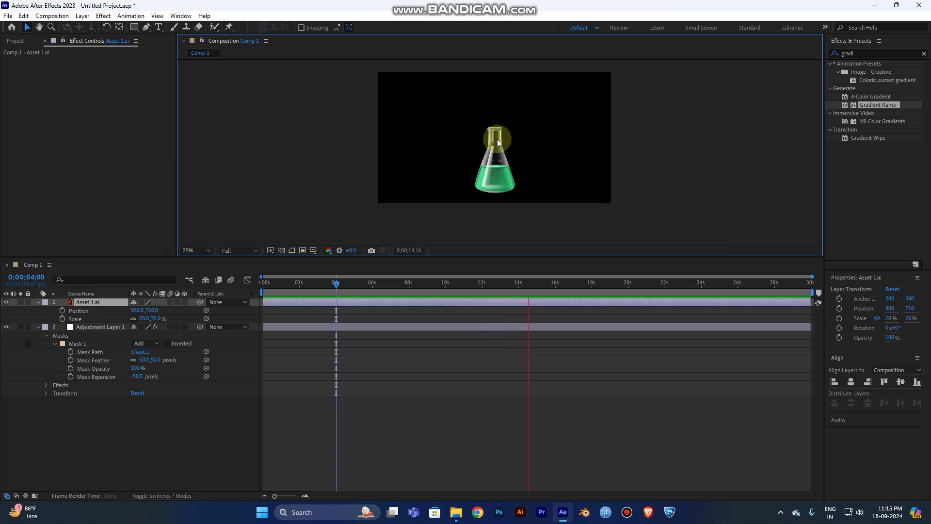
scroll(497, 140, up, 1)
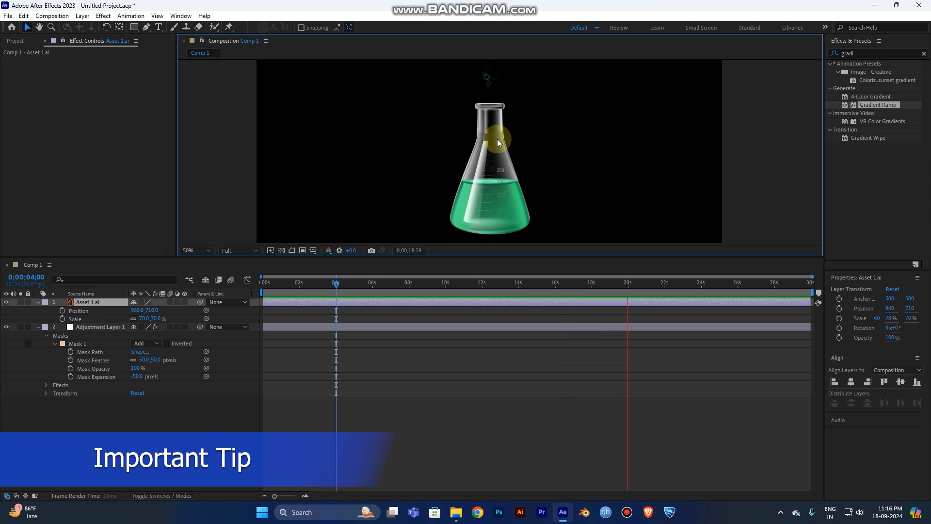
Step: Stop the preview playback with the green flask at about twenty seconds
key(space)
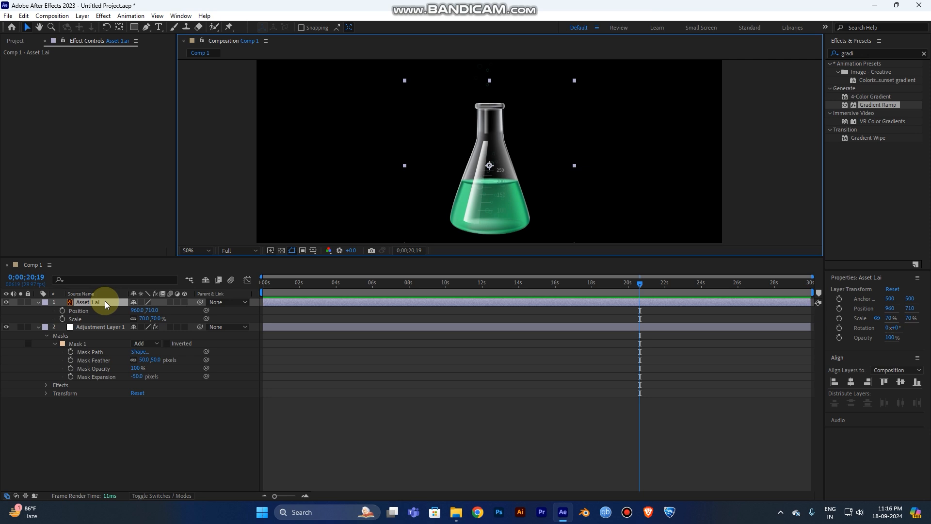
Step: Use Edit Original on the Asset 1.ai layer to open the flask artwork in Illustrator
right_click(105, 301)
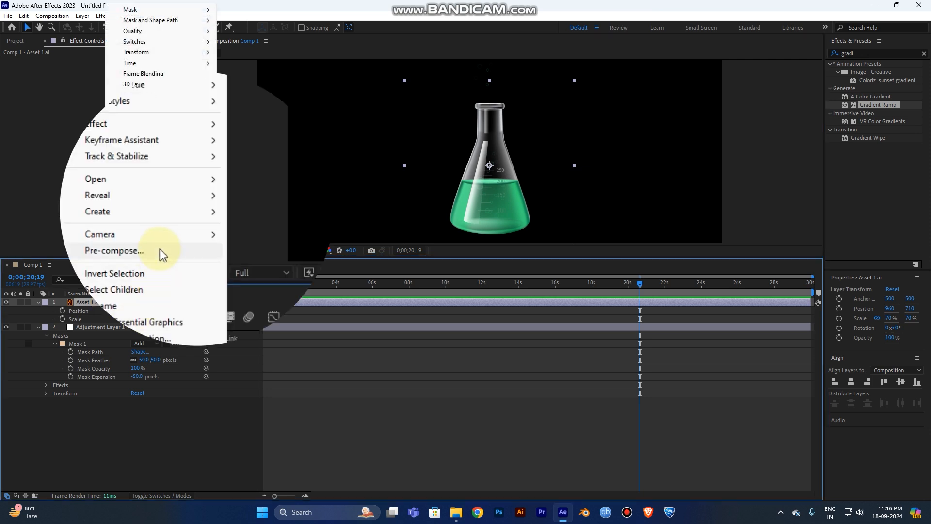
mouse_move(146, 179)
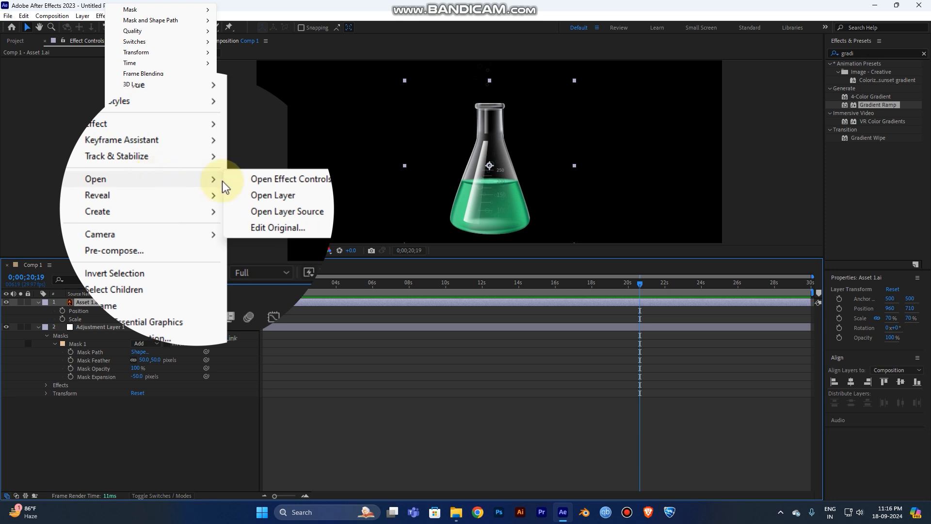
click(287, 230)
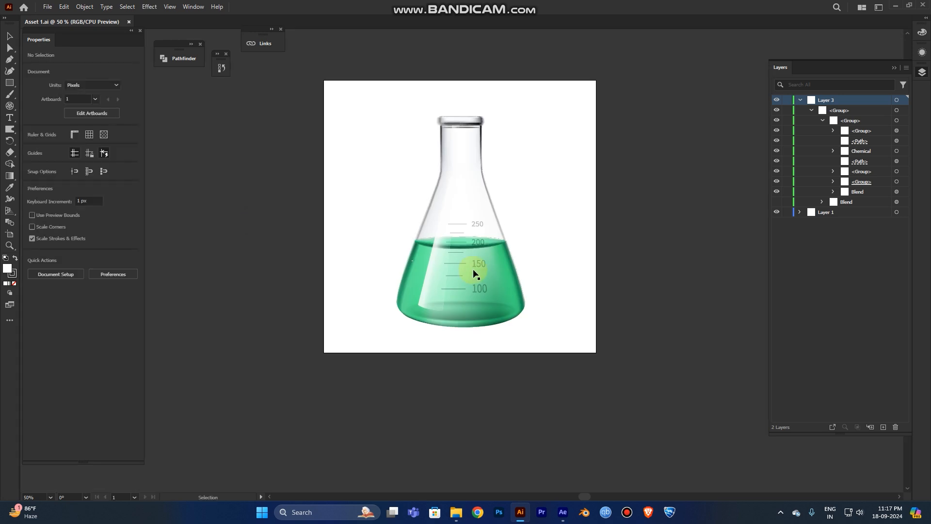
scroll(469, 261, up, 1)
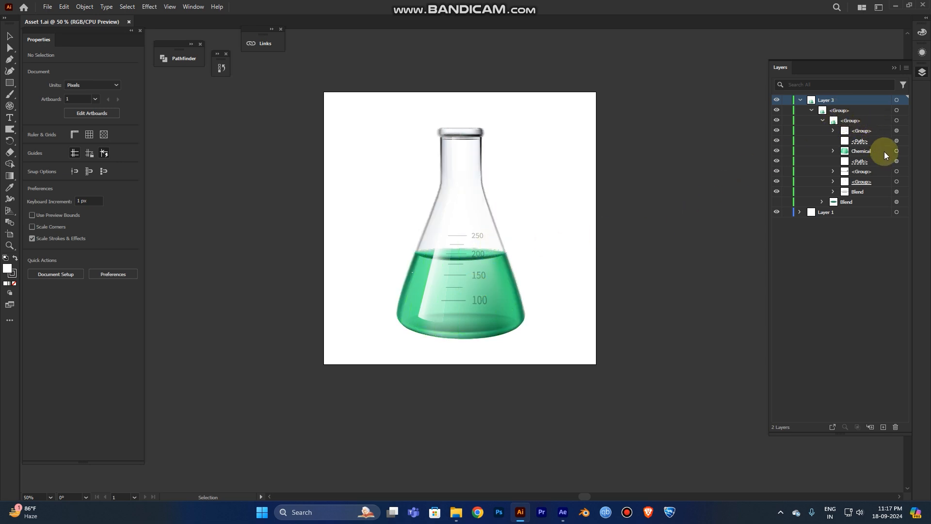
Step: Target the Chemical group holding the flask's green liquid in the Layers panel
click(896, 151)
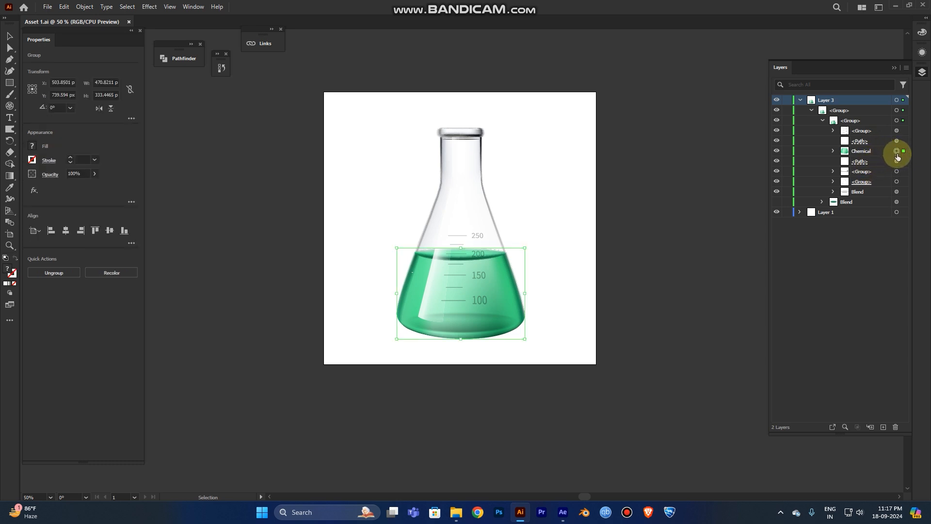
Step: Recolor the liquid's hues from green to red and brighten the new red tones
click(111, 273)
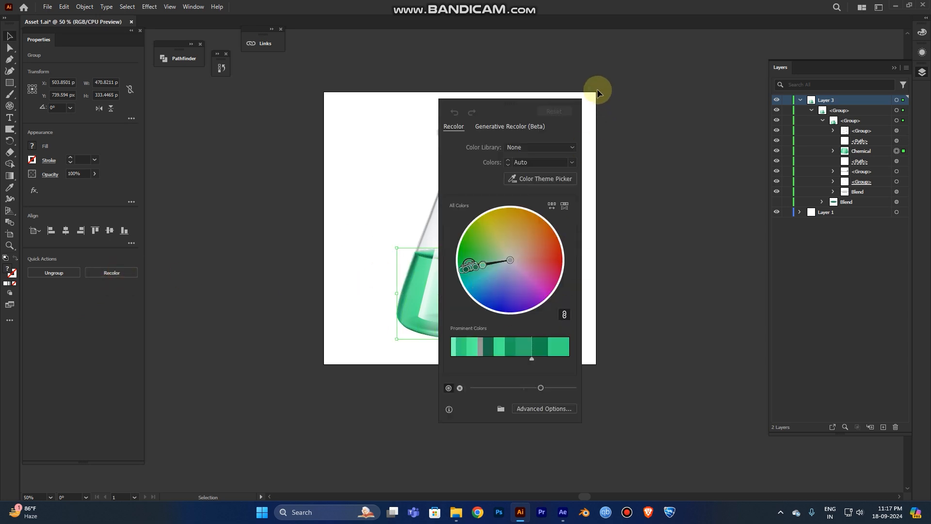
drag(550, 108, 684, 99)
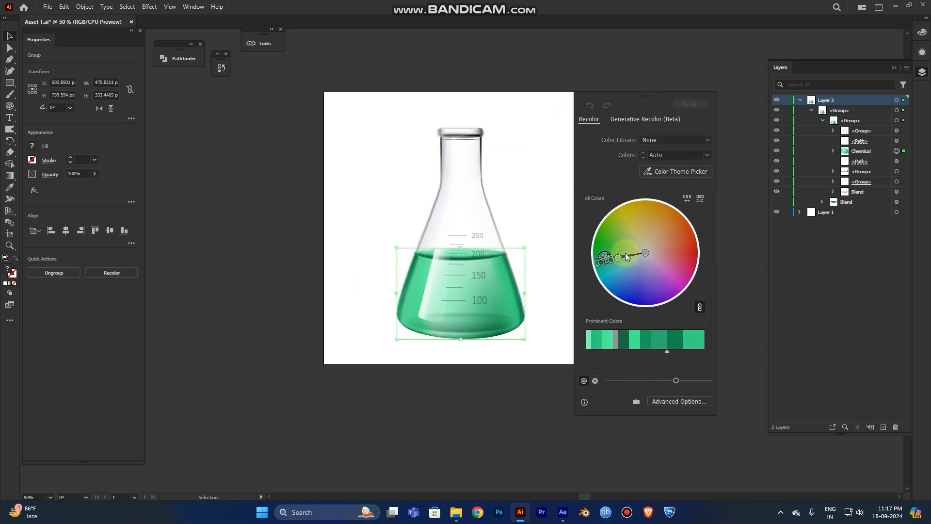
mouse_move(604, 258)
mouse_down()
mouse_move(670, 225)
mouse_move(689, 254)
mouse_up()
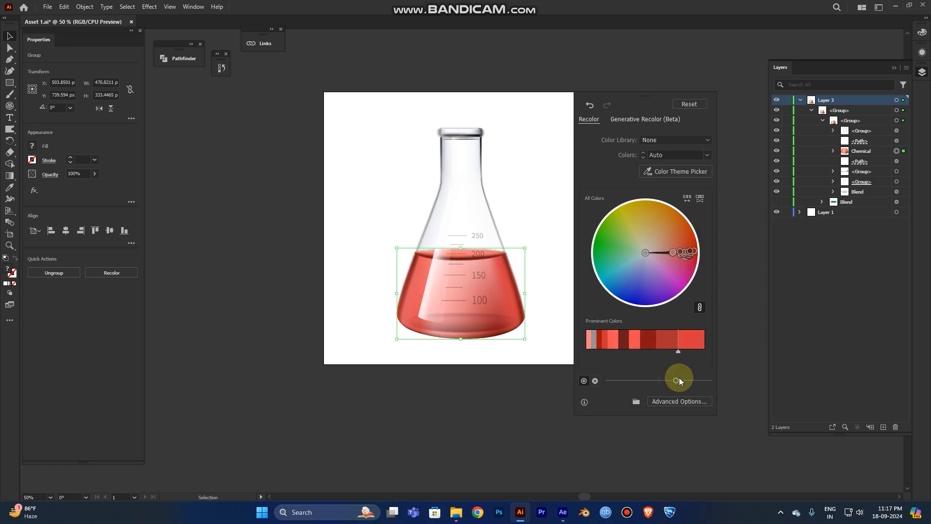
drag(676, 379, 691, 380)
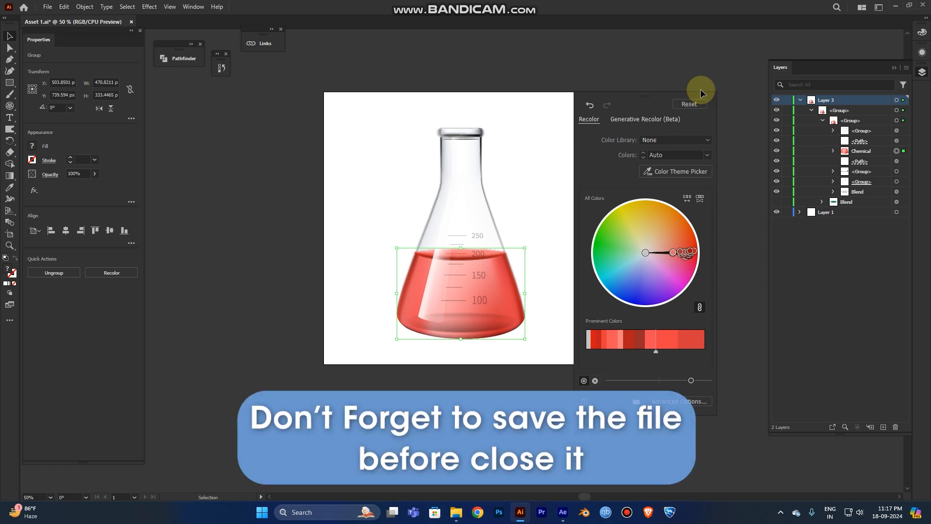
click(613, 72)
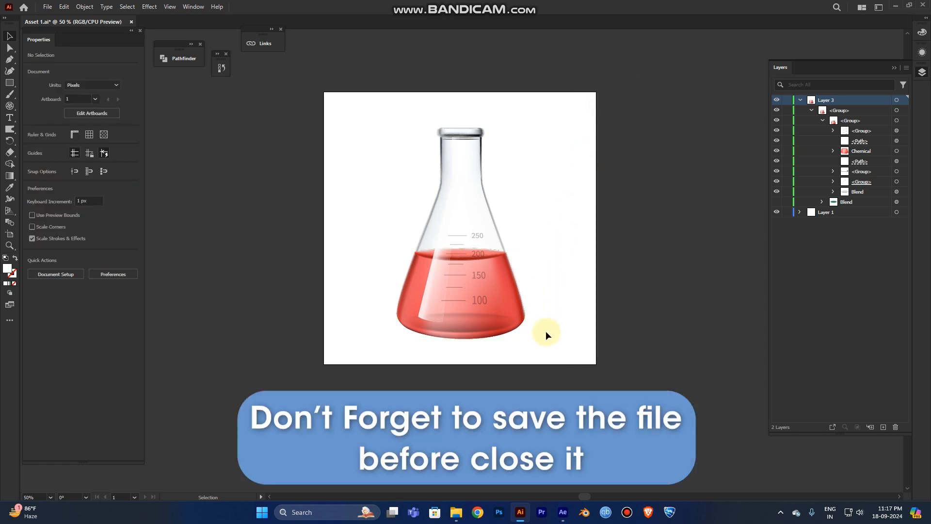
Step: Save the recoloured Illustrator artwork and return to the After Effects project
key(ctrl+s)
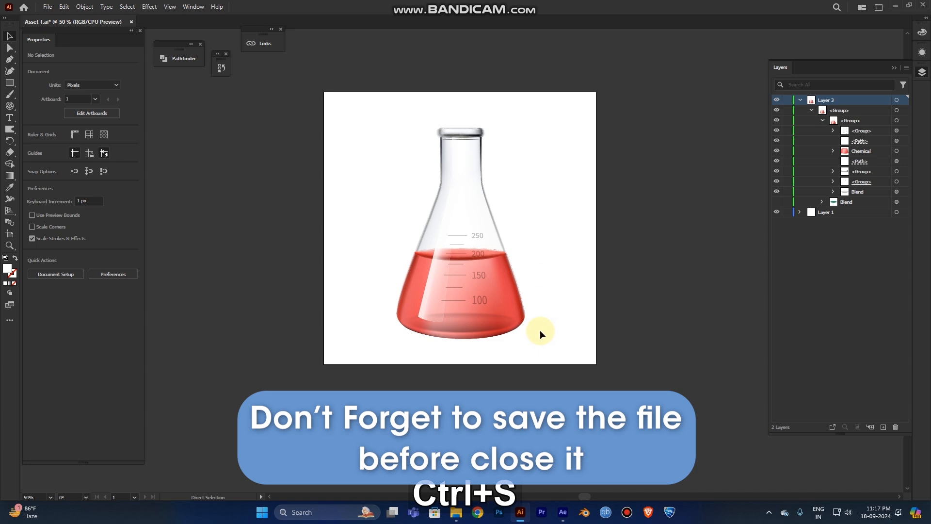
key(ctrl)
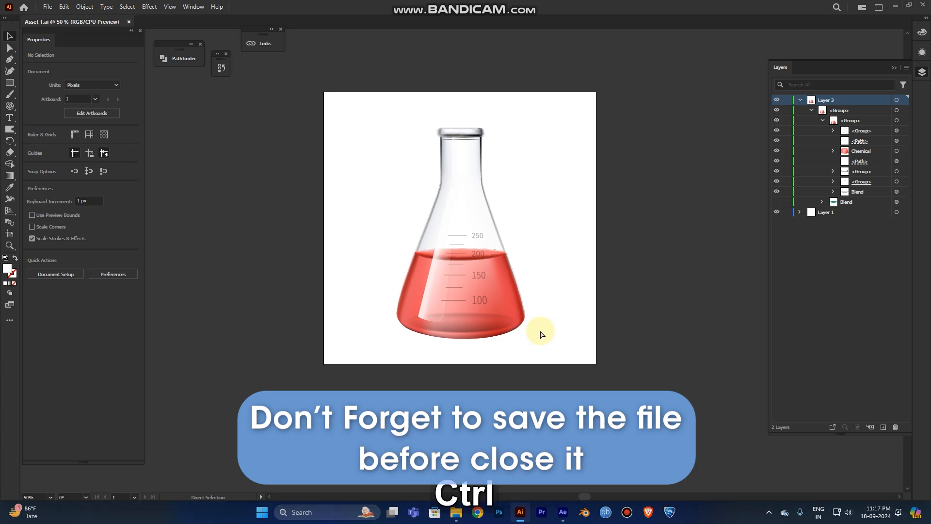
key(alt+Tab)
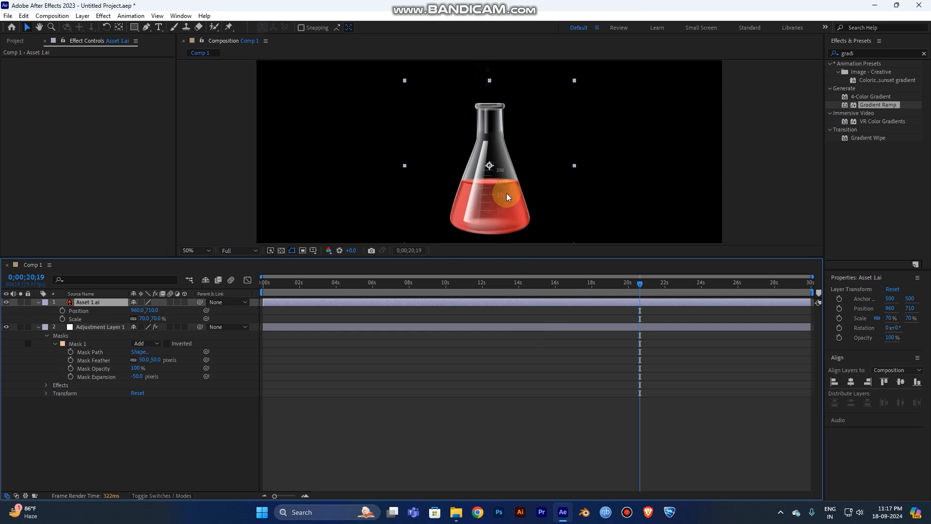
scroll(506, 193, up, 2)
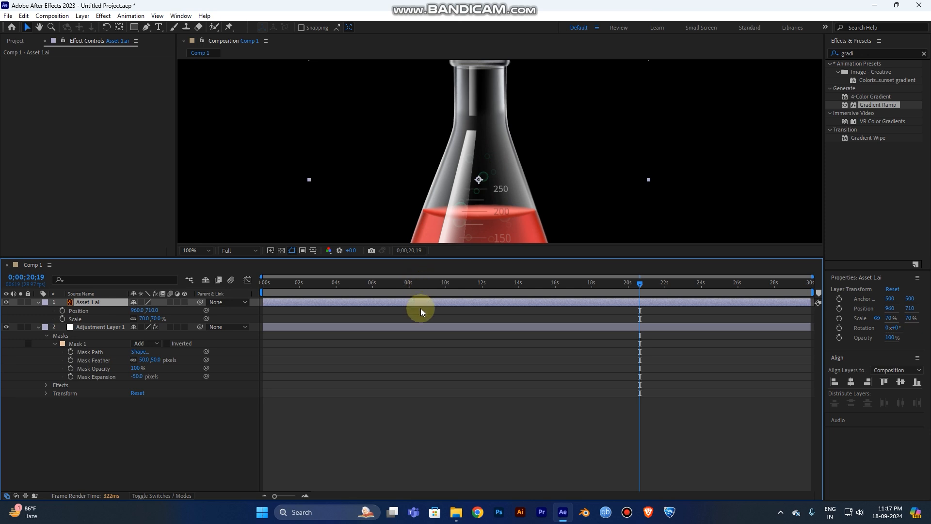
Step: Change Adjustment Layer 1's Gradient Ramp start colour from green to deep red
click(419, 326)
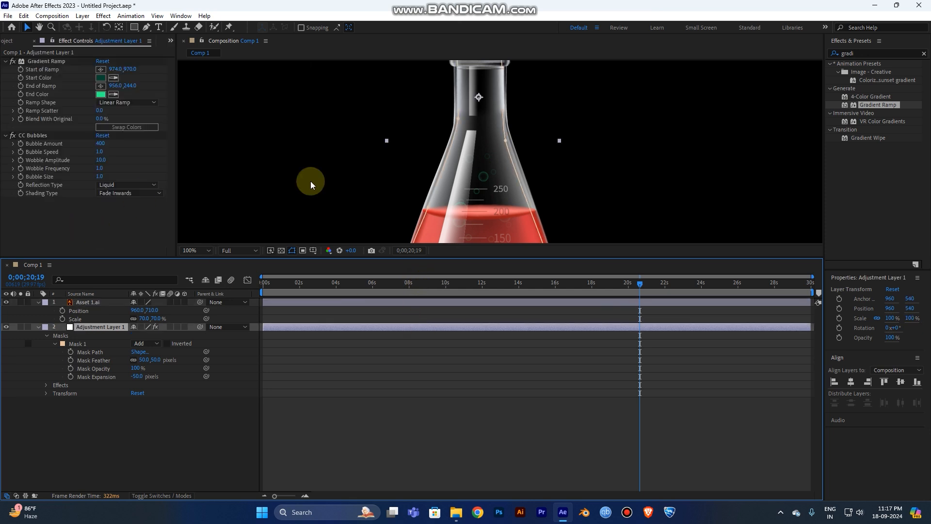
click(100, 78)
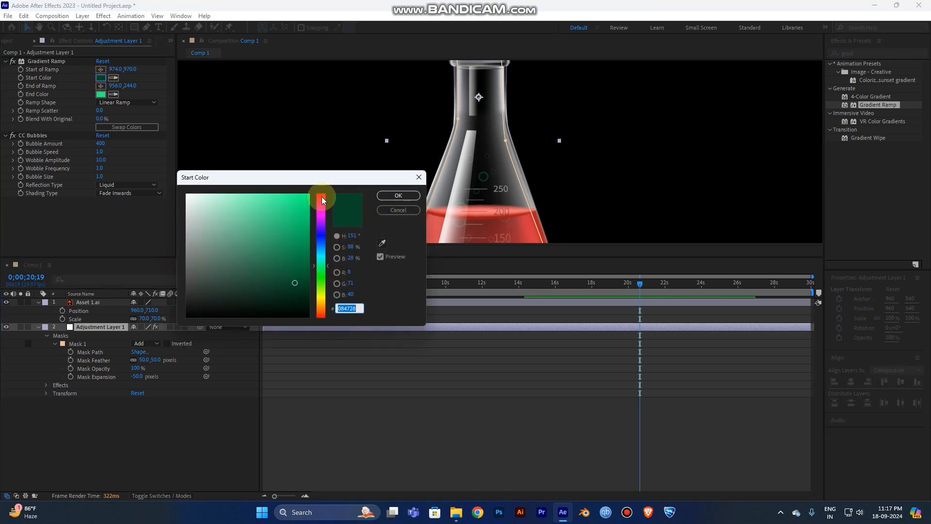
mouse_move(321, 264)
mouse_down()
mouse_move(321, 197)
mouse_move(331, 194)
mouse_up()
click(398, 196)
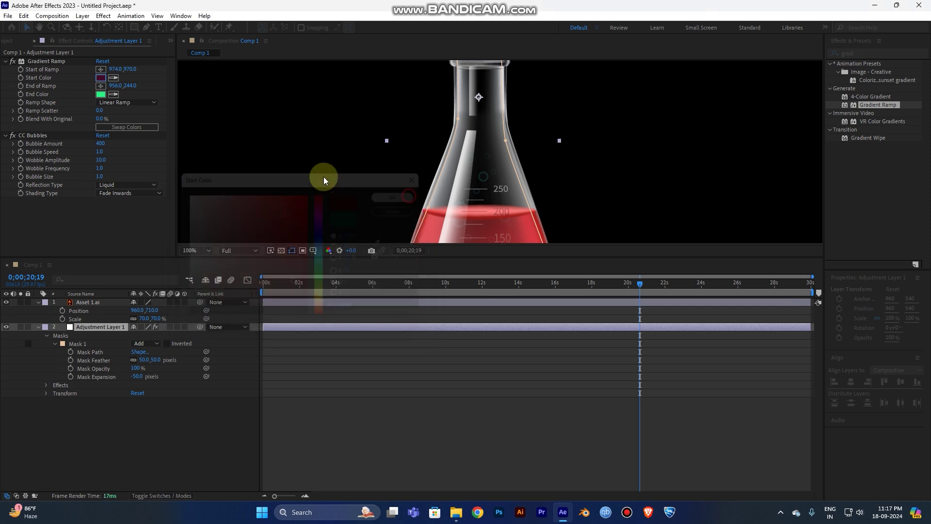
Step: Change the Gradient Ramp end colour from green to bright red
click(101, 94)
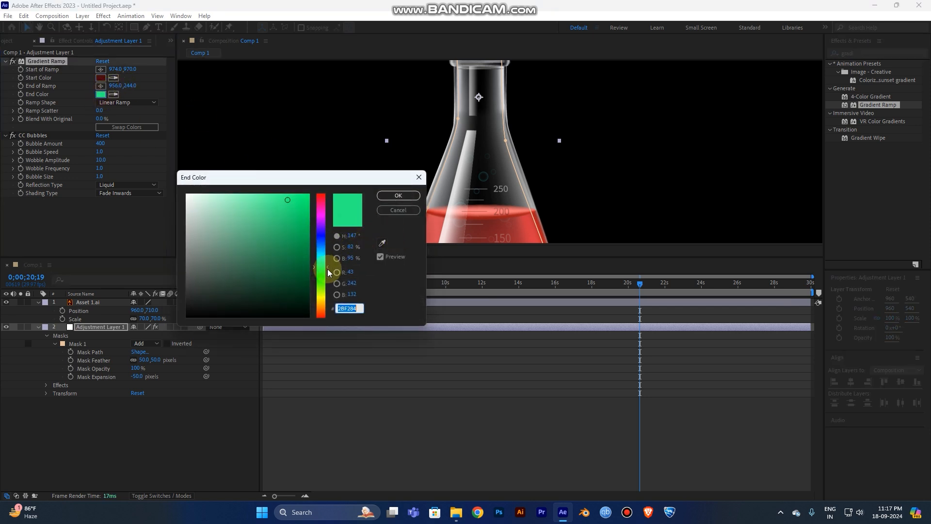
drag(327, 268, 331, 192)
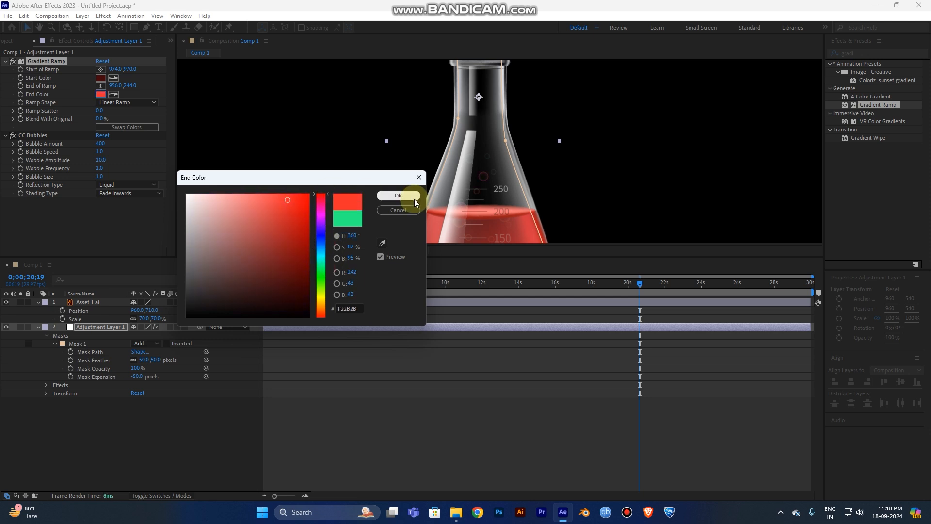
click(399, 195)
scroll(372, 142, down, 3)
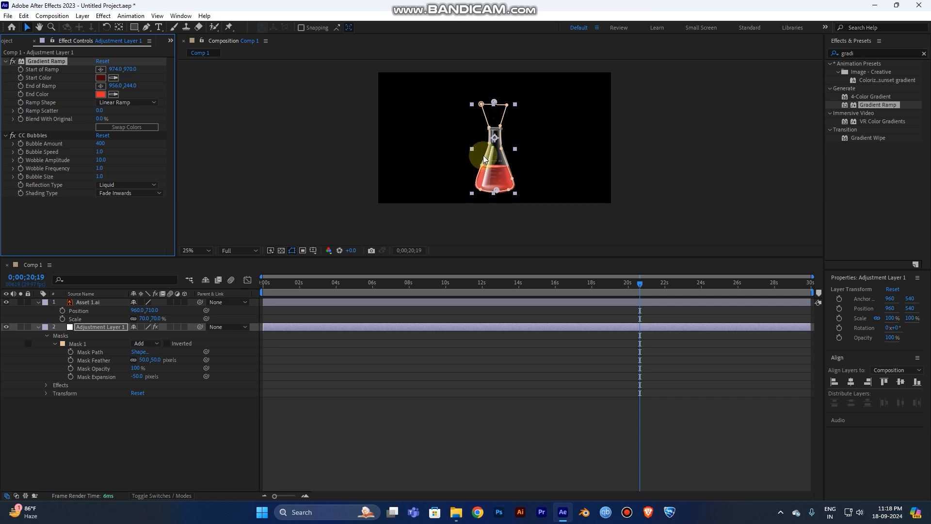
scroll(412, 243, up, 3)
click(264, 283)
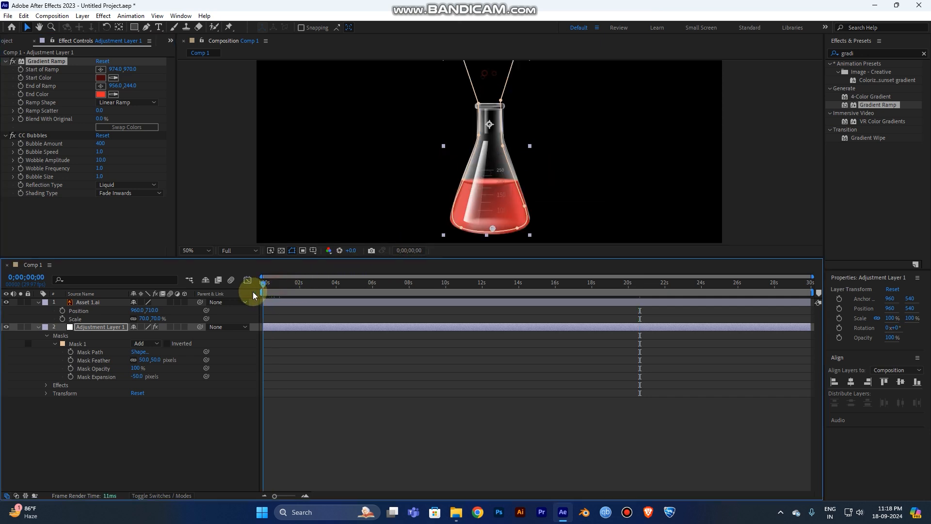
key(space)
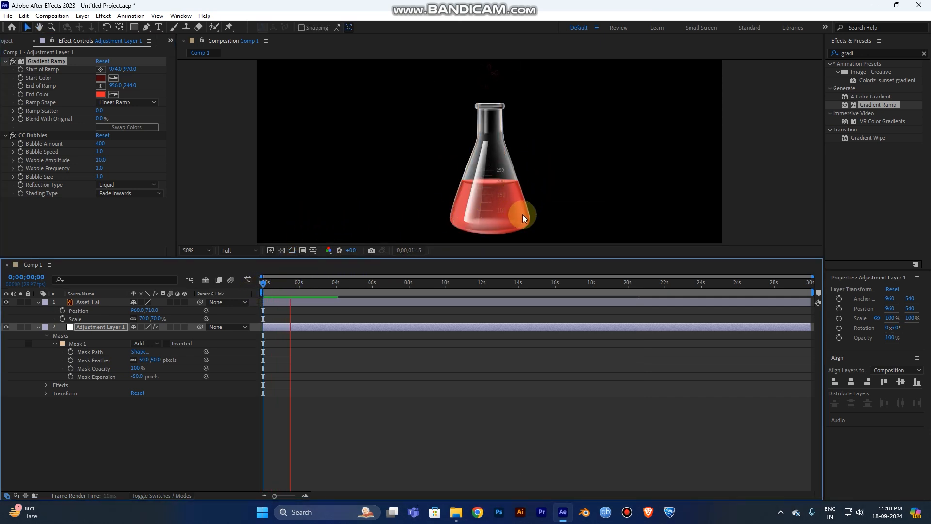